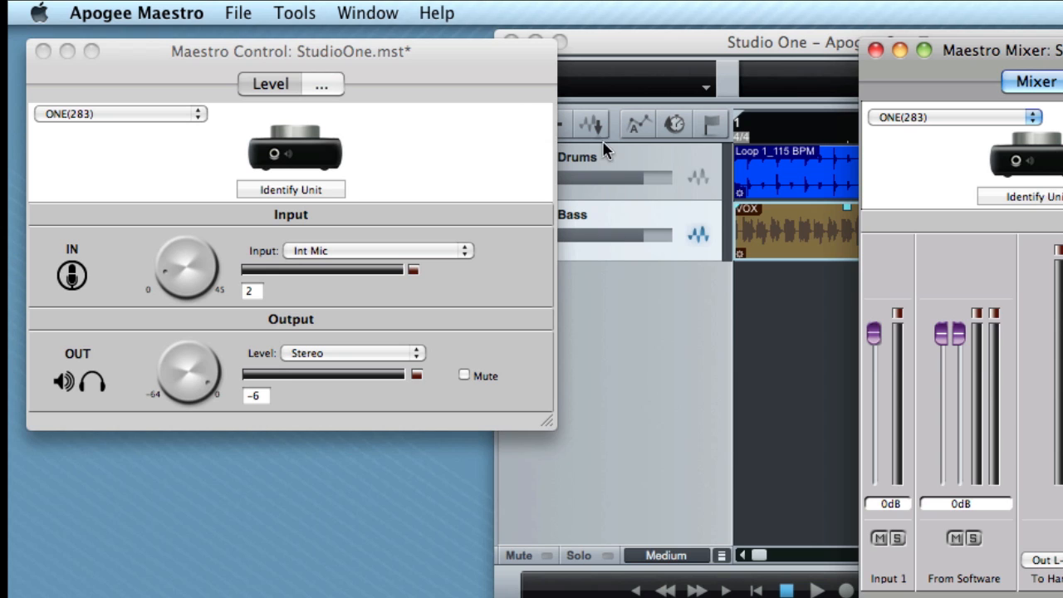
Bring the Maestro Control window to the front and shift it slightly
{"action": "left_click", "coordinate": [470, 63]}
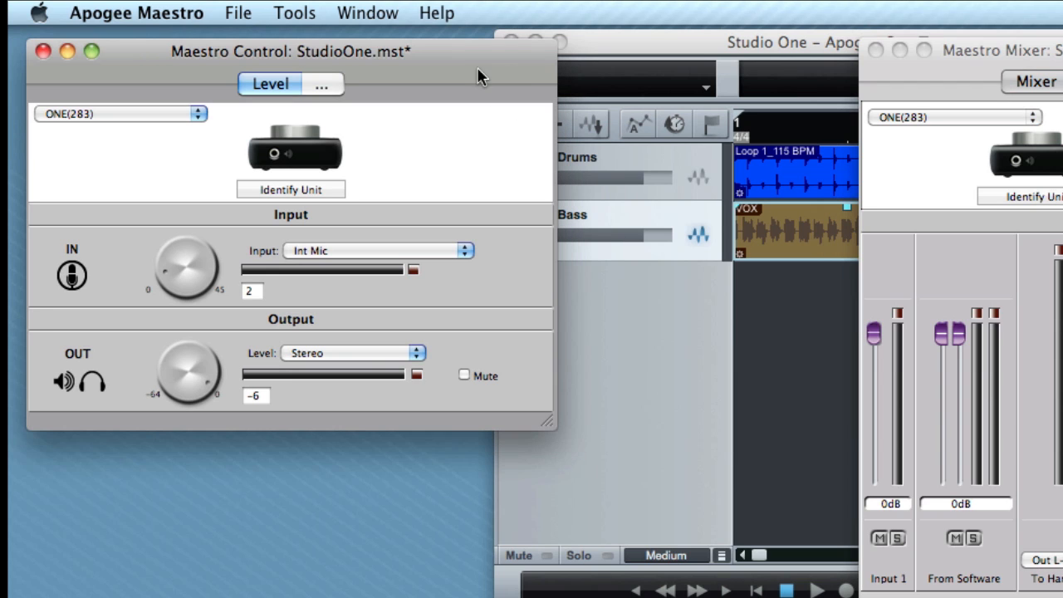
{"action": "left_click_drag", "start_coordinate": [208, 58], "coordinate": [209, 68]}
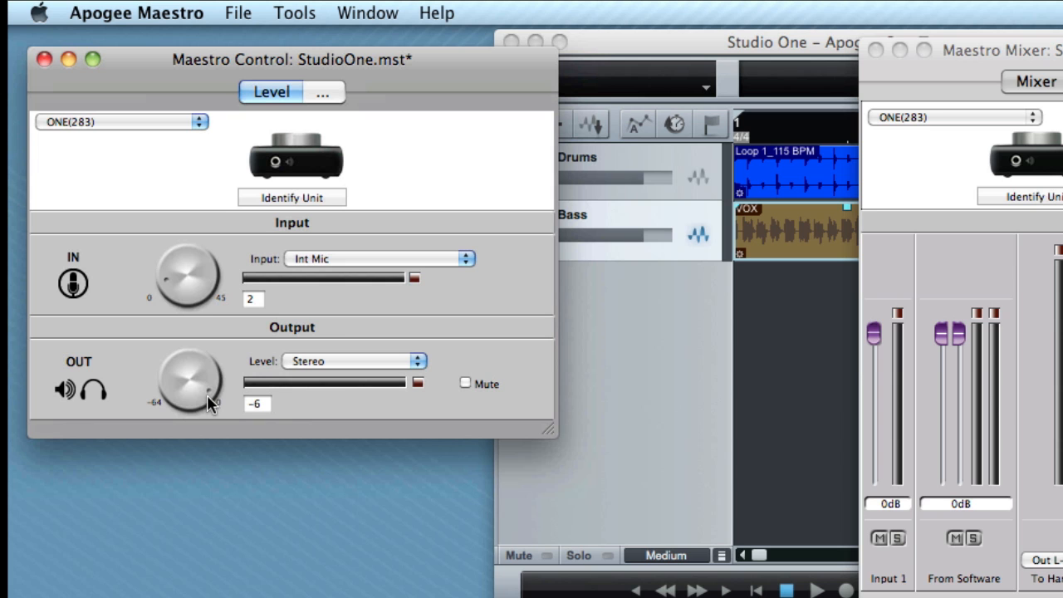
{"action": "mouse_move", "coordinate": [1058, 52]}
{"action": "left_mouse_down"}
{"action": "mouse_move", "coordinate": [878, 72]}
{"action": "mouse_move", "coordinate": [869, 60]}
{"action": "mouse_move", "coordinate": [1062, 50]}
{"action": "left_mouse_up"}
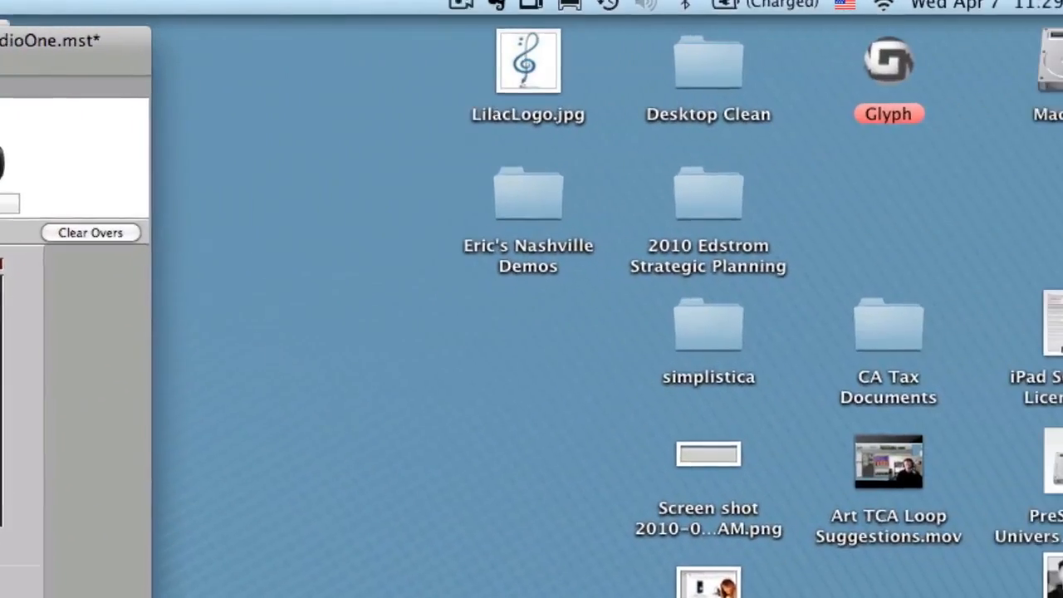
Search the computer for "apogee" in Spotlight and launch Apogee Maestro.app
{"action": "left_click", "coordinate": [1050, 3]}
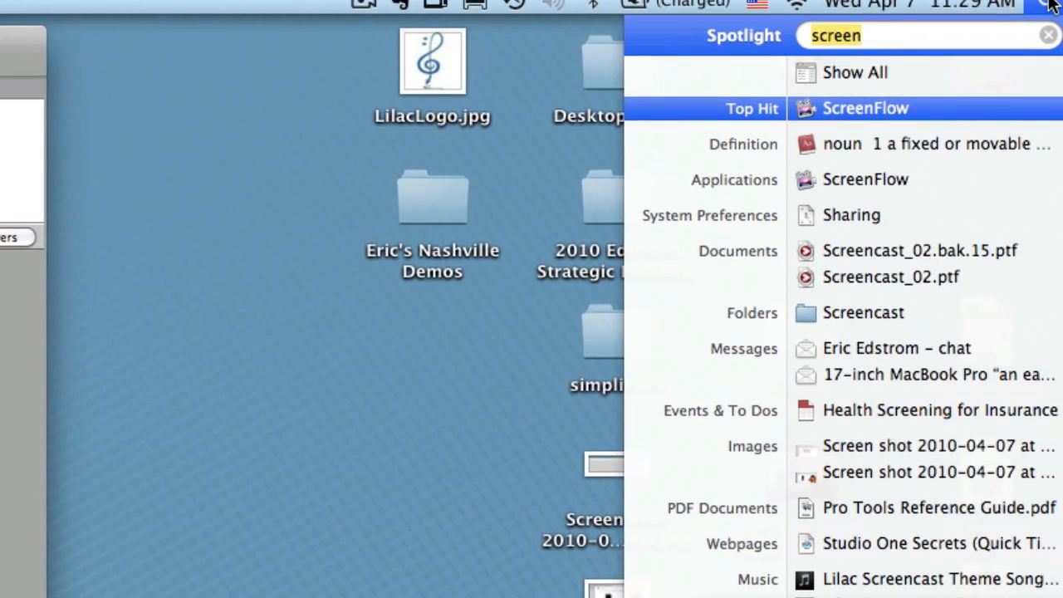
{"action": "type", "text": "ap"}
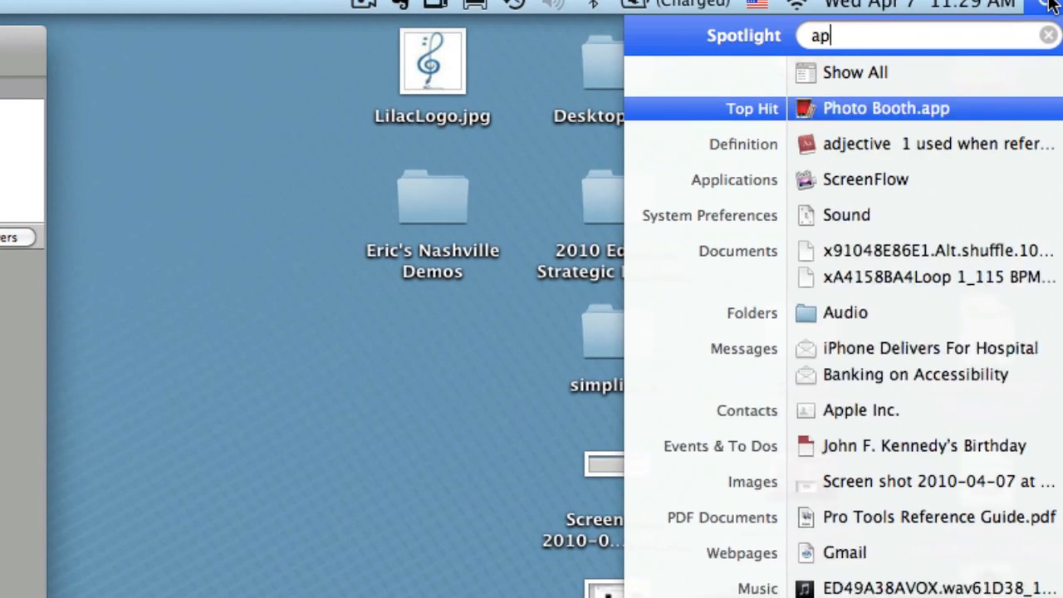
{"action": "type", "text": "o"}
{"action": "type", "text": "g"}
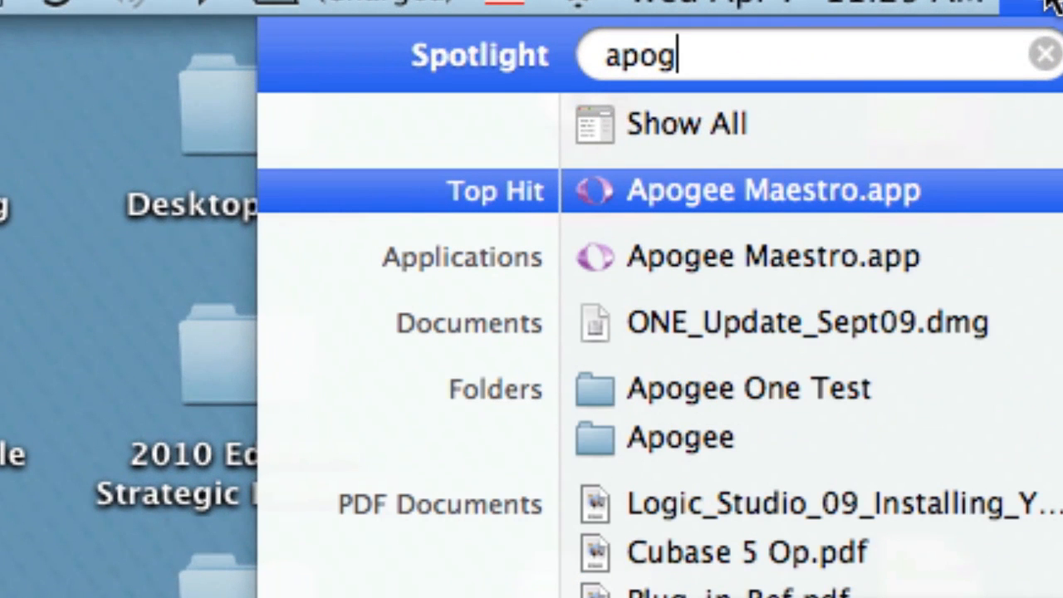
{"action": "type", "text": "ee"}
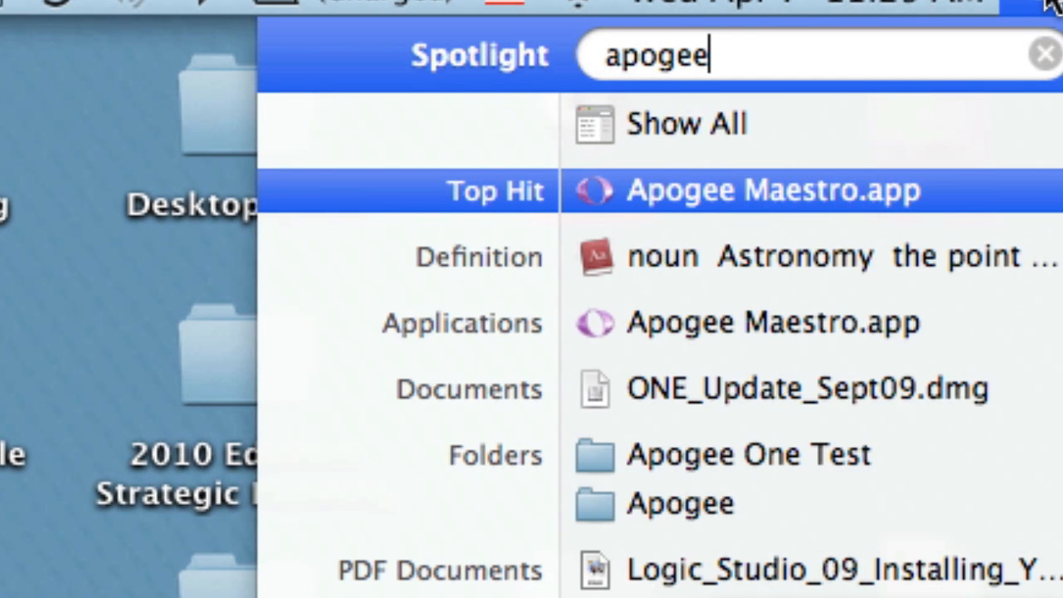
{"action": "left_click", "coordinate": [616, 201]}
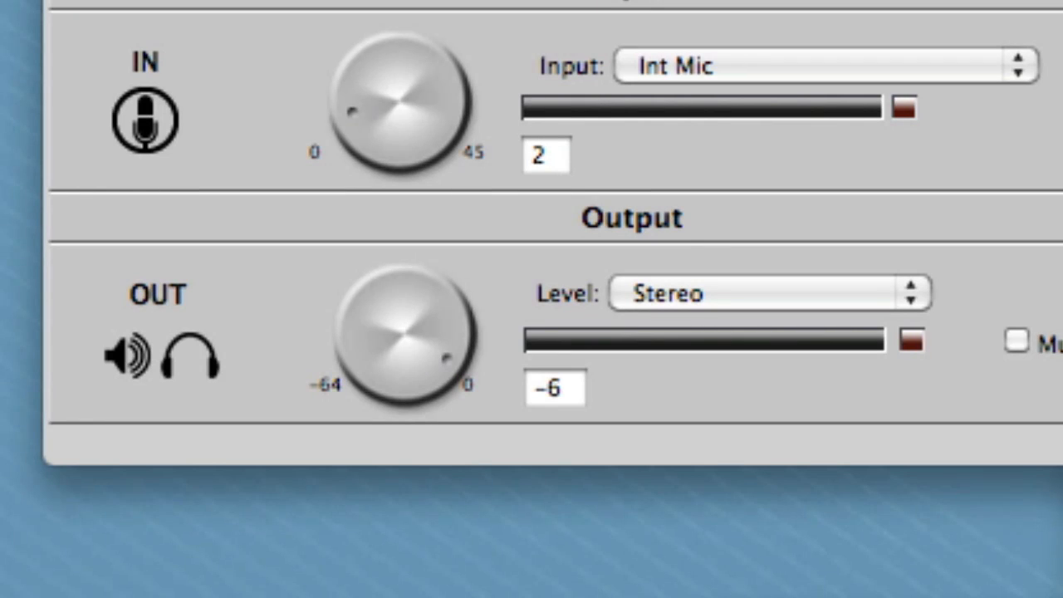
Switch to Studio One, check the audio device preferences and open the song's Audio I/O Setup
{"action": "mouse_move", "coordinate": [0, 499]}
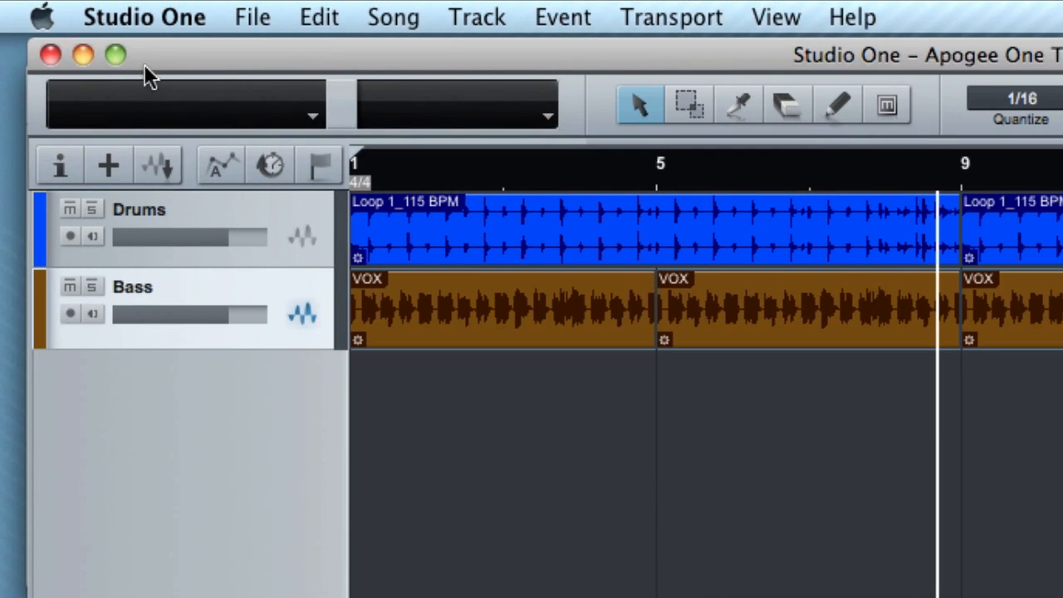
{"action": "left_click", "coordinate": [138, 22]}
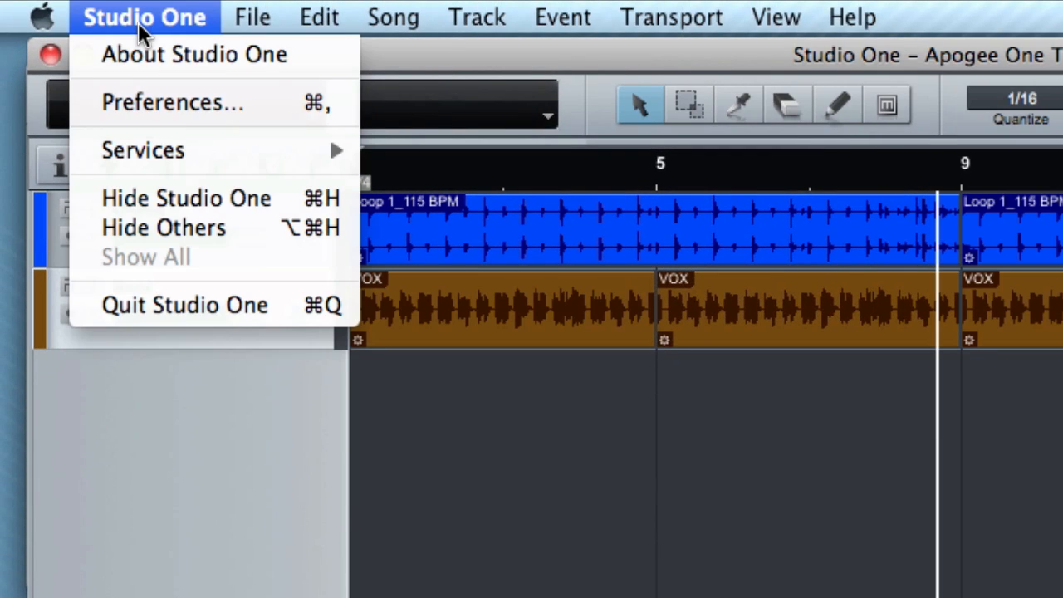
{"action": "left_click", "coordinate": [175, 107]}
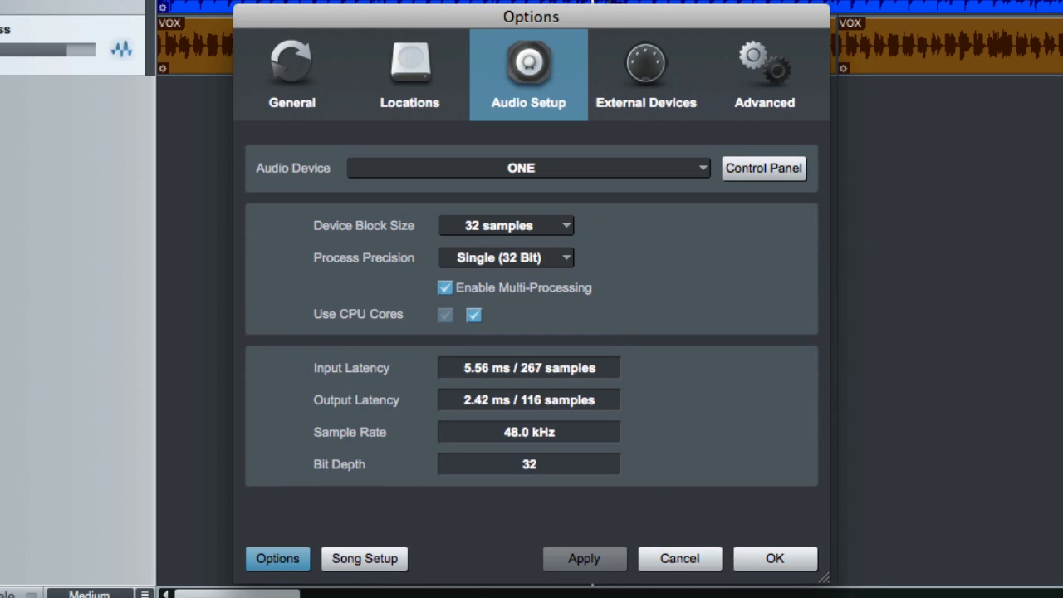
{"action": "left_click", "coordinate": [369, 561]}
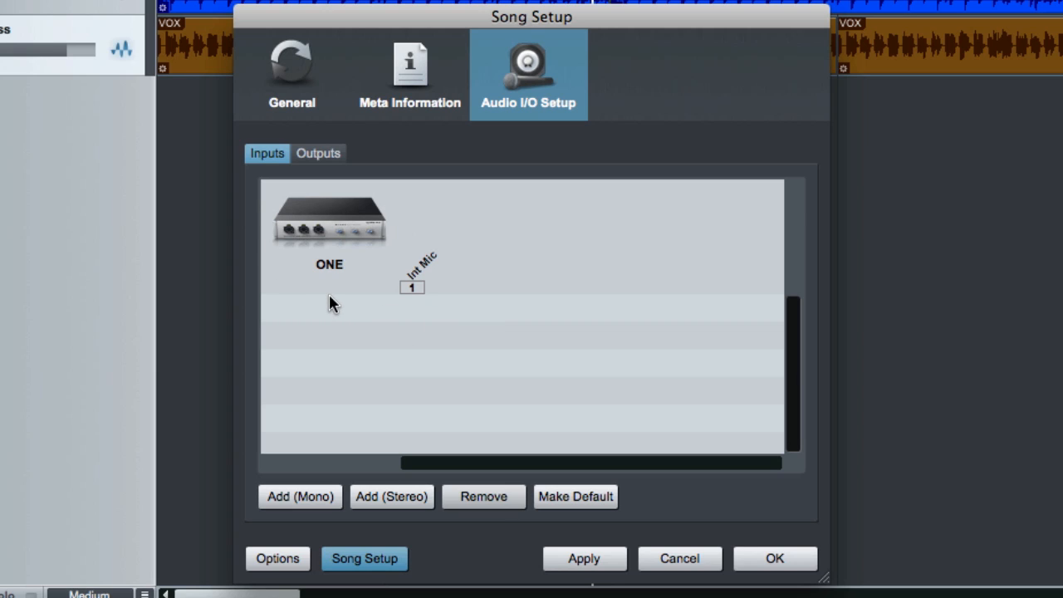
Add a mono input named Mic/Line for the ONE interface
{"action": "left_click", "coordinate": [299, 496]}
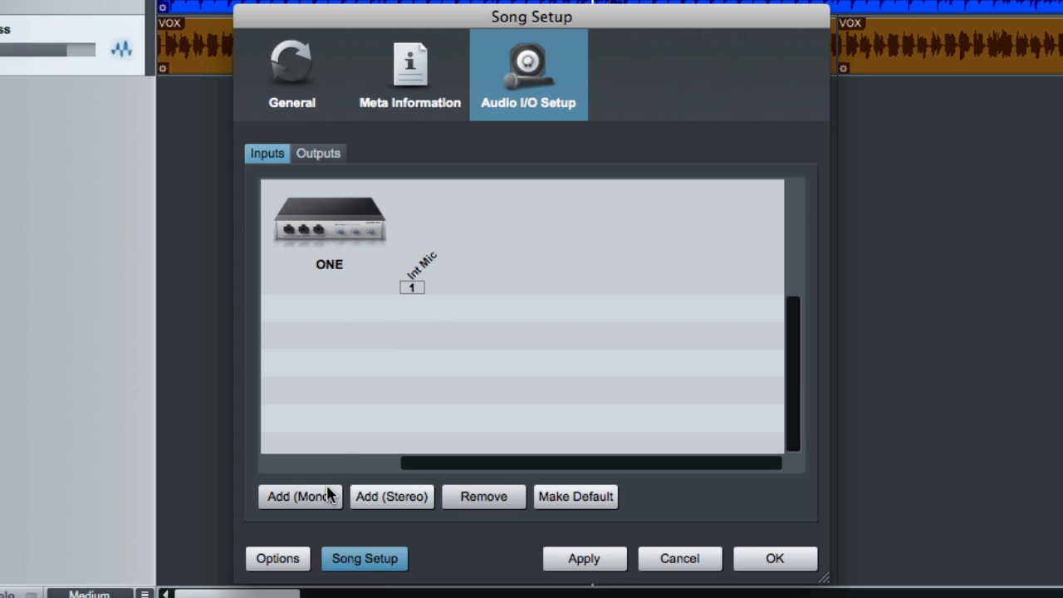
{"action": "type", "text": "Mic"}
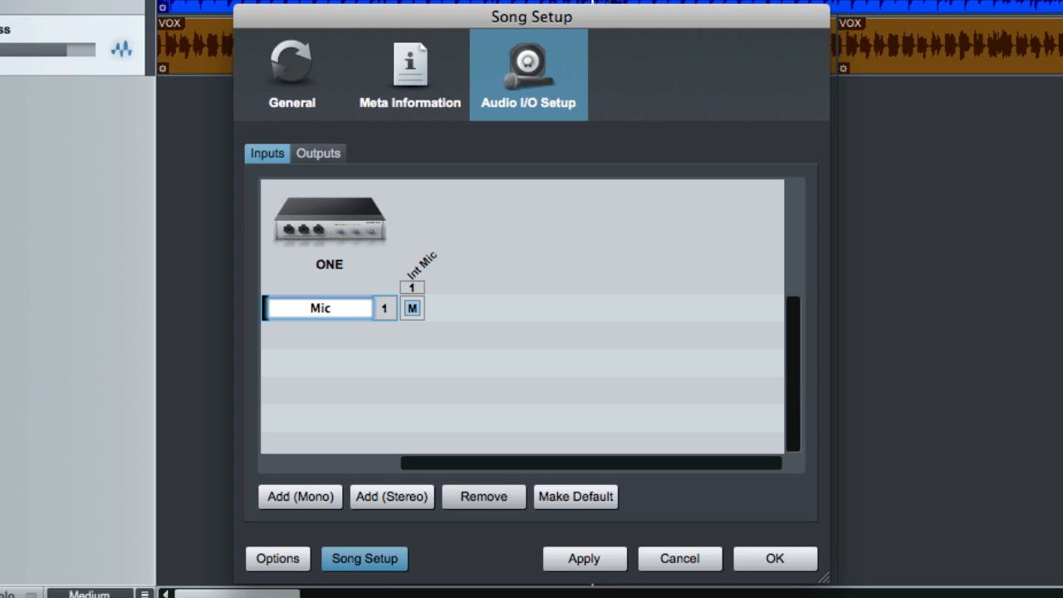
{"action": "type", "text": "/Line"}
{"action": "key", "text": "Return"}
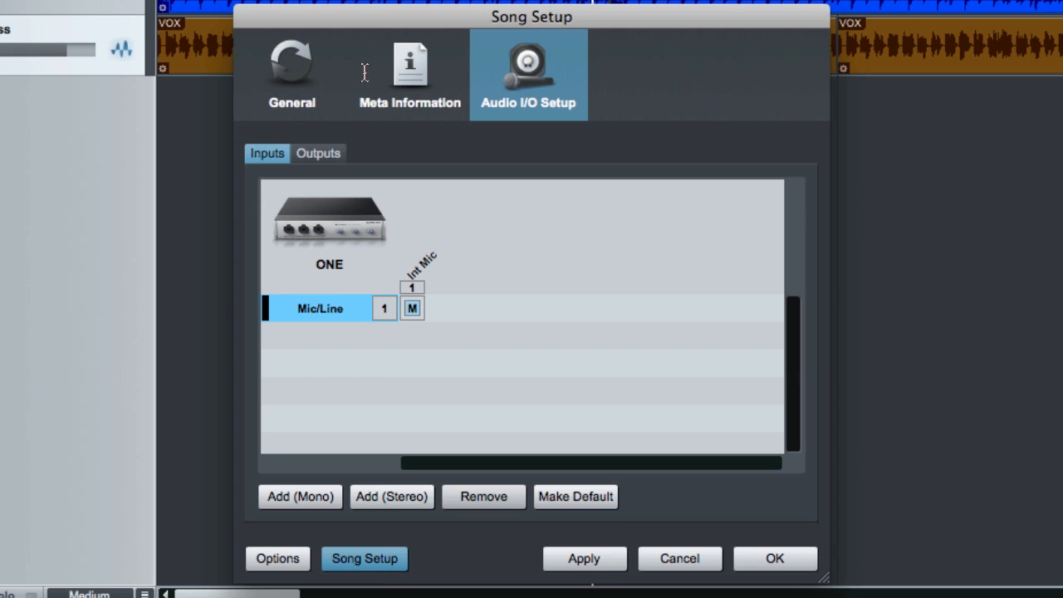
Review the Main Out stereo assignment among the song's outputs and accept the song setup
{"action": "left_click", "coordinate": [330, 153]}
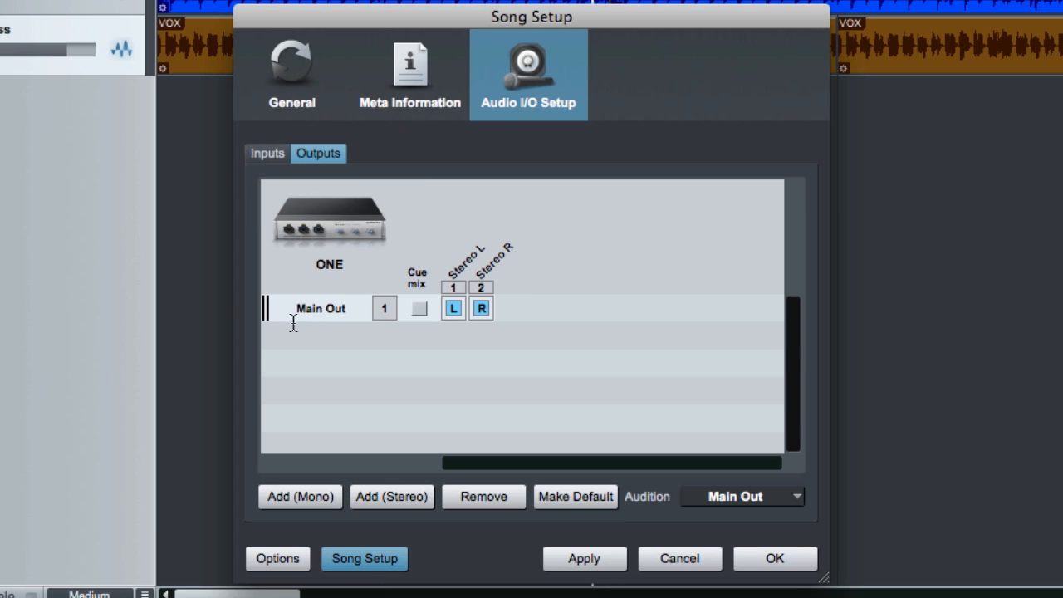
{"action": "double_click", "coordinate": [354, 312]}
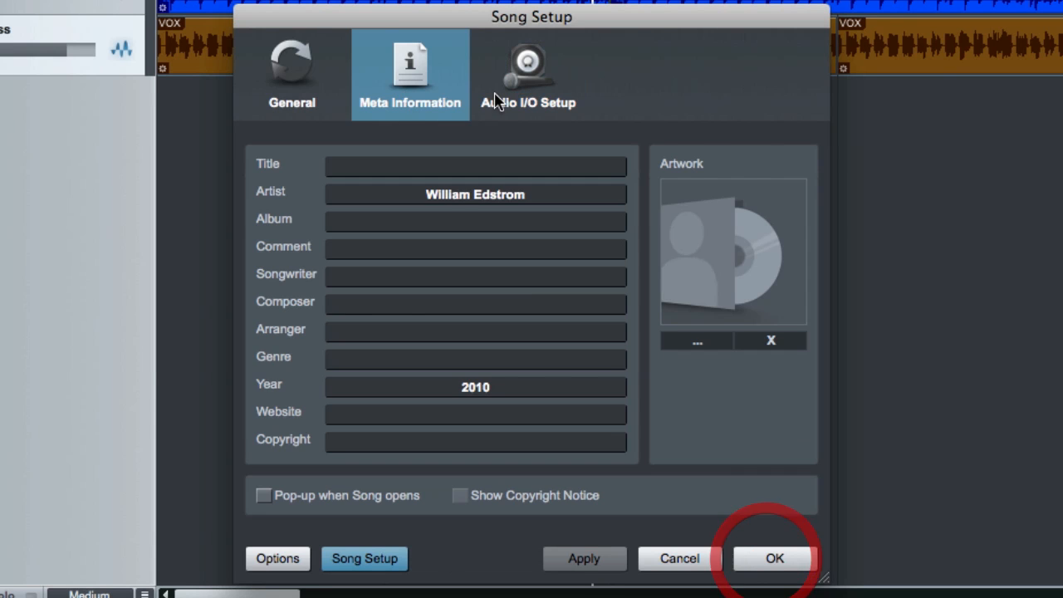
{"action": "left_click", "coordinate": [496, 101]}
{"action": "left_click", "coordinate": [772, 558]}
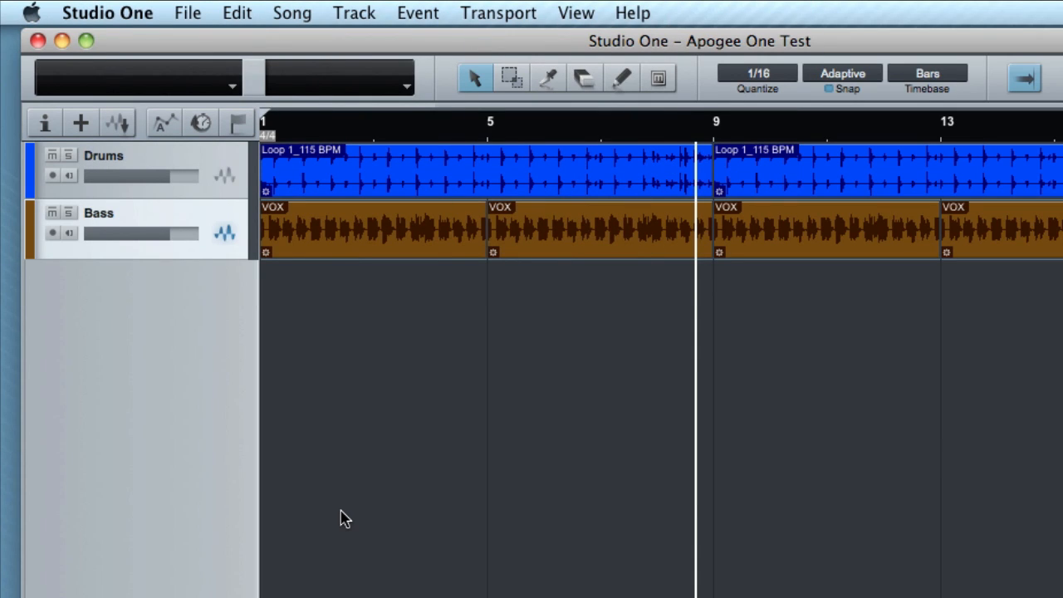
Switch to Apogee Maestro and choose Int Mic as the interface's input source
{"action": "mouse_move", "coordinate": [3, 304]}
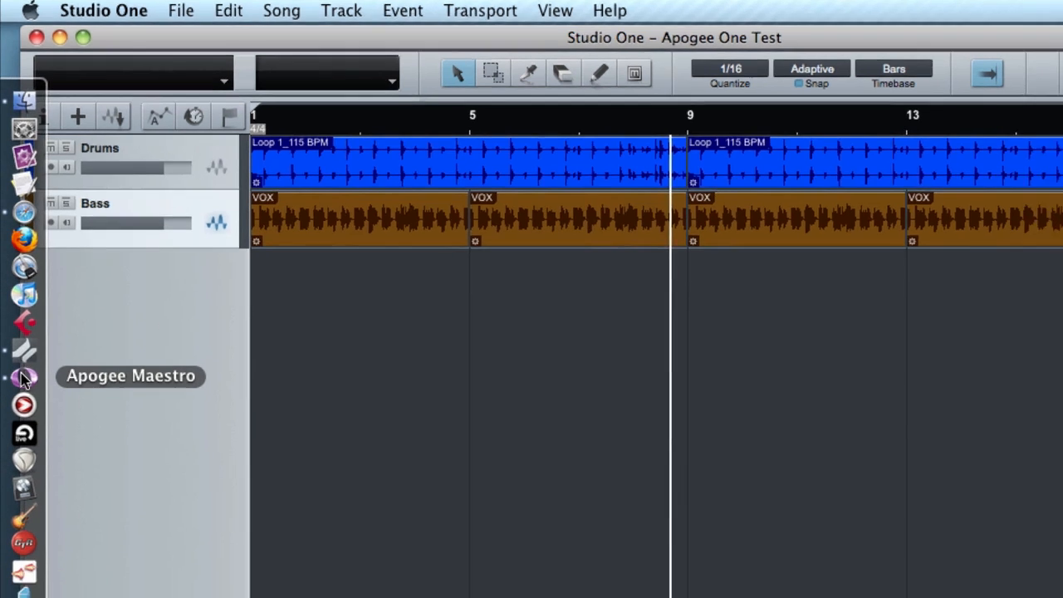
{"action": "left_click", "coordinate": [24, 378]}
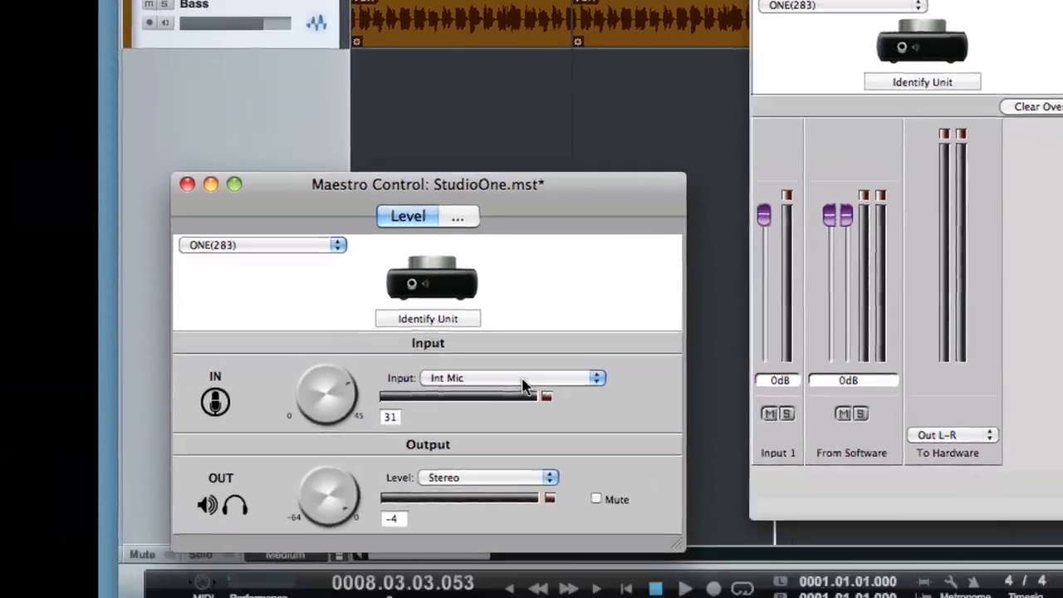
{"action": "left_click", "coordinate": [360, 518]}
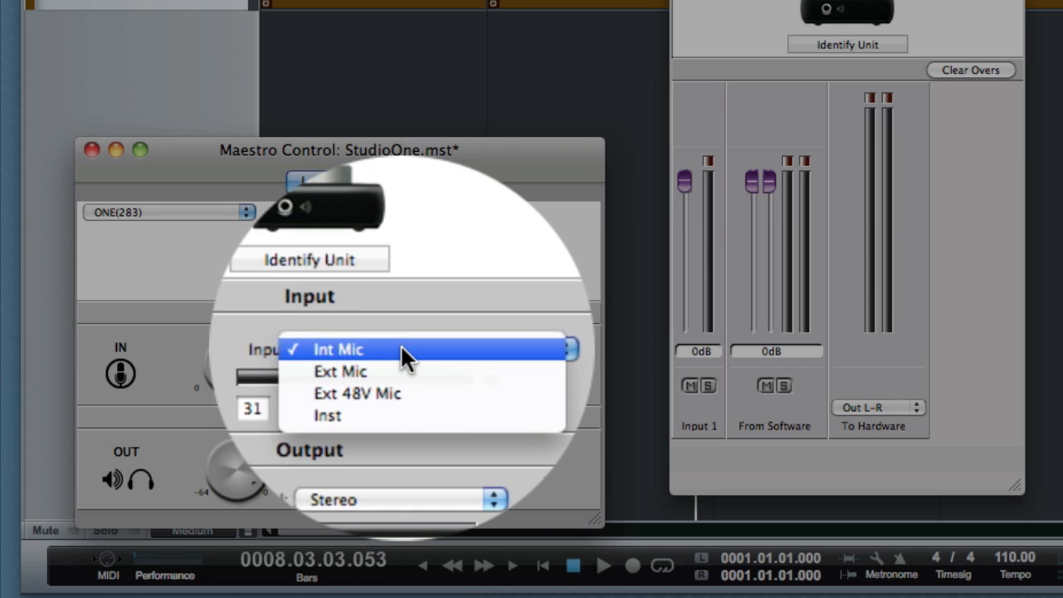
{"action": "left_click", "coordinate": [401, 348]}
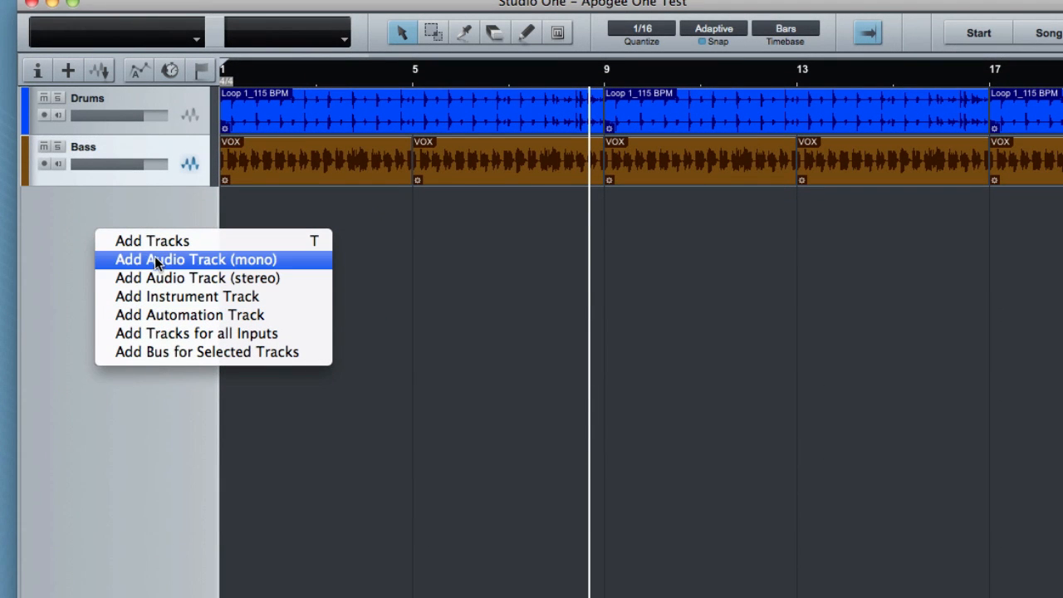
Add a mono audio track below Bass in Studio One, arm it for recording and turn off its monitoring
{"action": "left_click", "coordinate": [155, 259]}
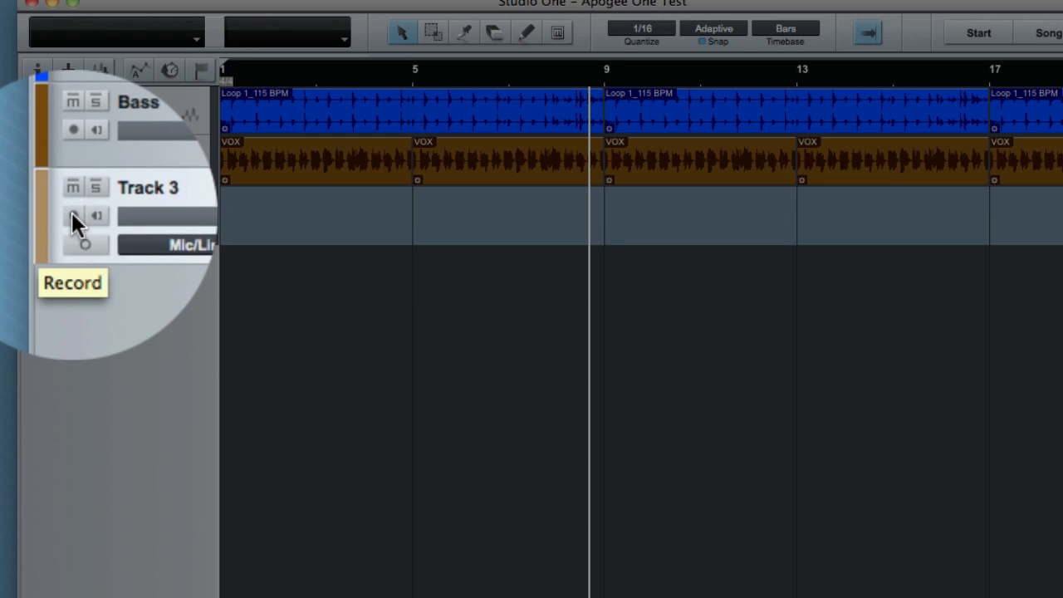
{"action": "left_click", "coordinate": [73, 217]}
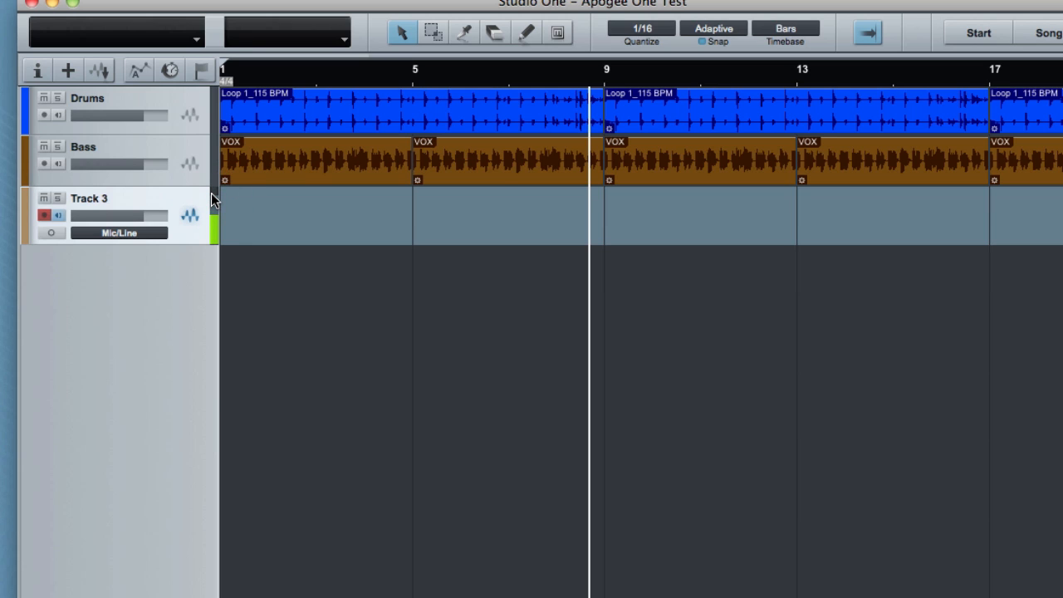
{"action": "left_click", "coordinate": [59, 215]}
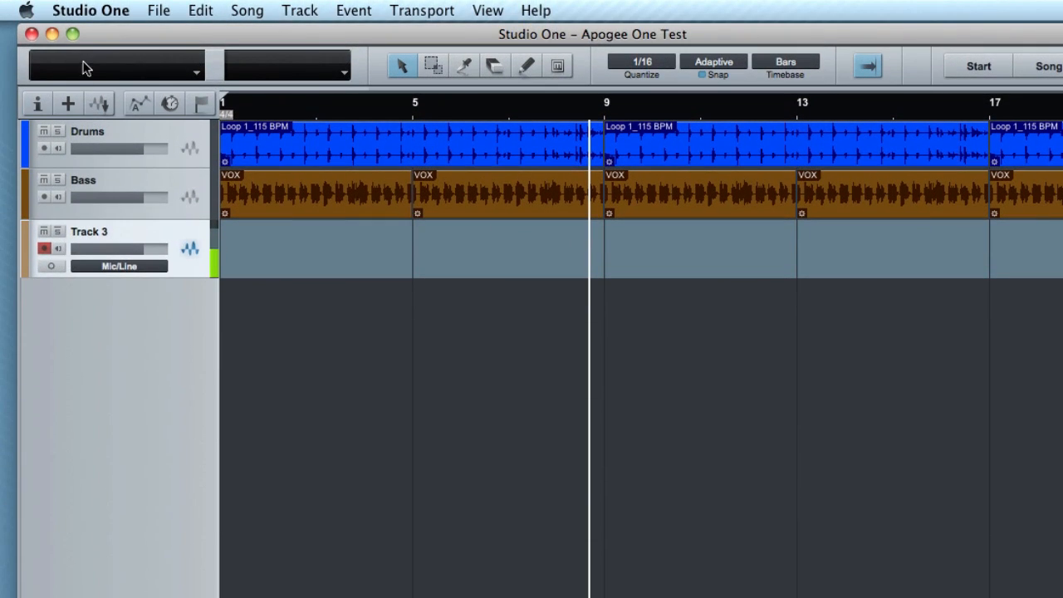
Disable Audio Track Monitoring follows Record in the advanced device preferences and apply the change
{"action": "left_click", "coordinate": [94, 15]}
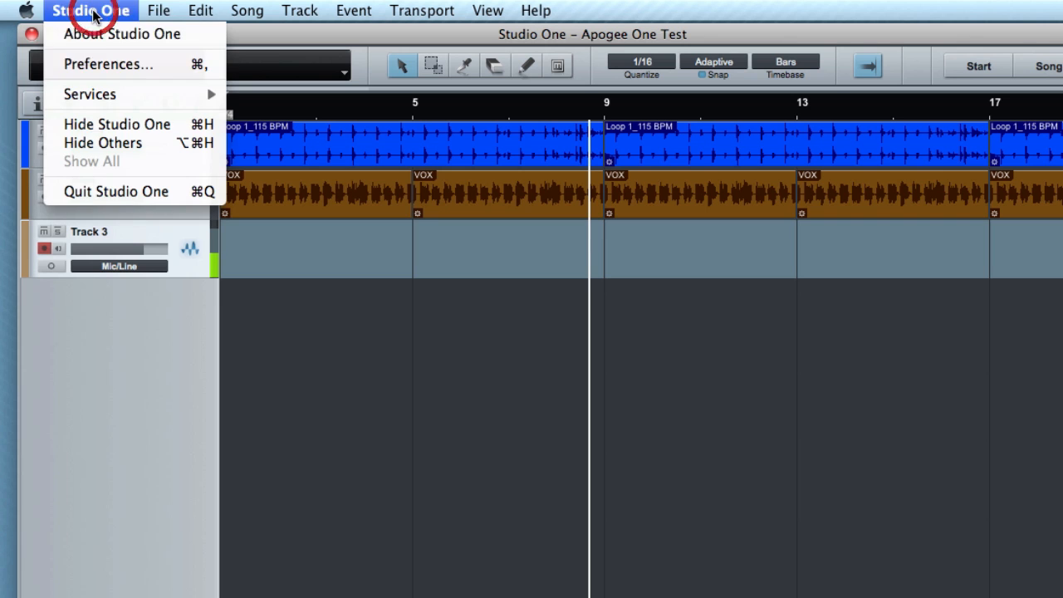
{"action": "left_click", "coordinate": [102, 65]}
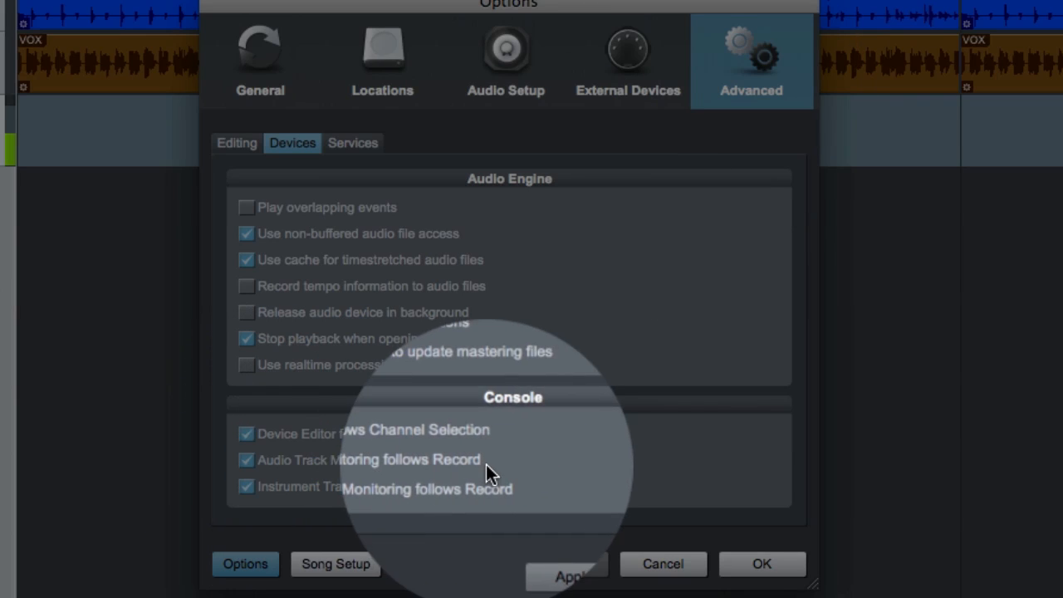
{"action": "left_click", "coordinate": [245, 461]}
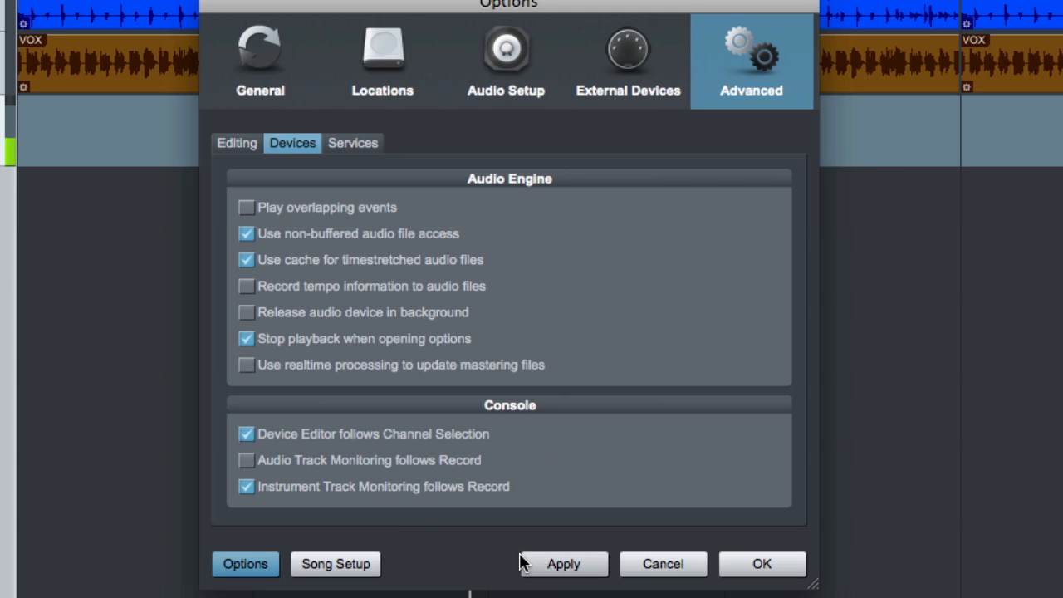
{"action": "left_click", "coordinate": [555, 571]}
{"action": "left_click", "coordinate": [747, 565]}
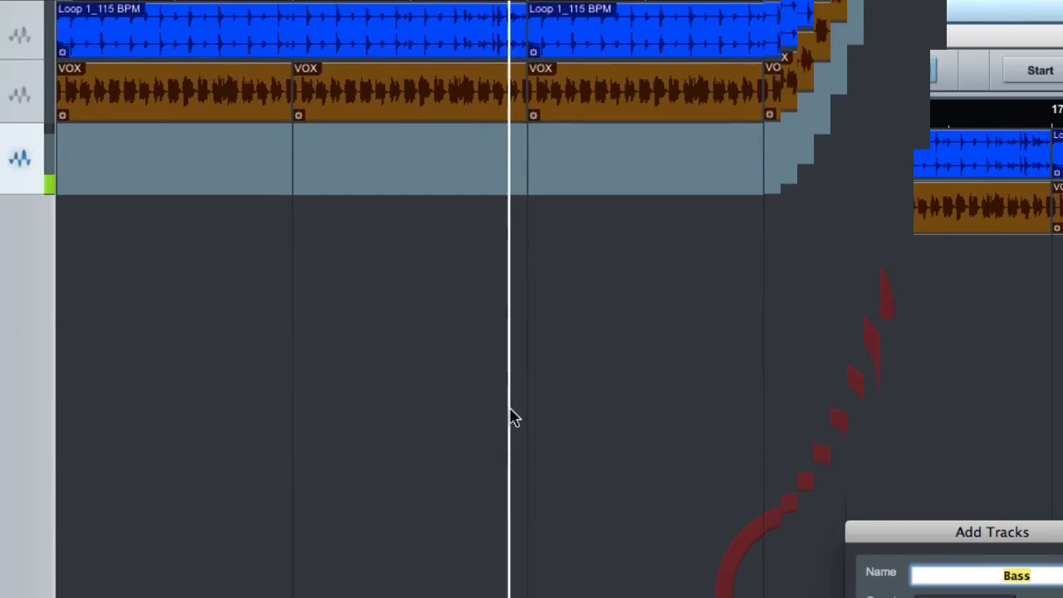
Add a mono audio track below the Bass track and arm it for recording without monitoring
{"action": "right_click", "coordinate": [122, 292]}
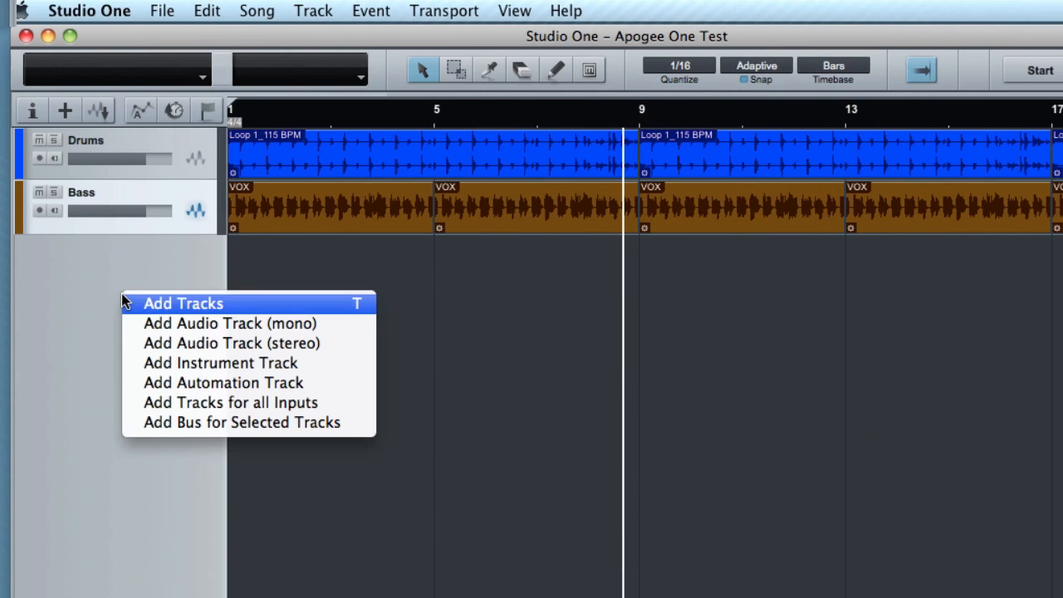
{"action": "left_click", "coordinate": [154, 329]}
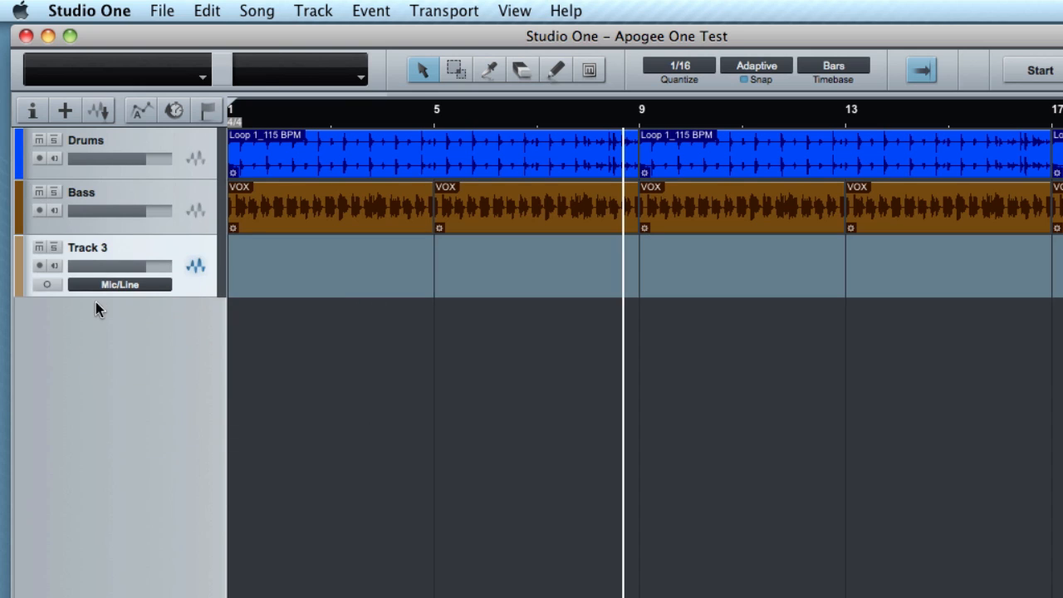
{"action": "left_click", "coordinate": [38, 267]}
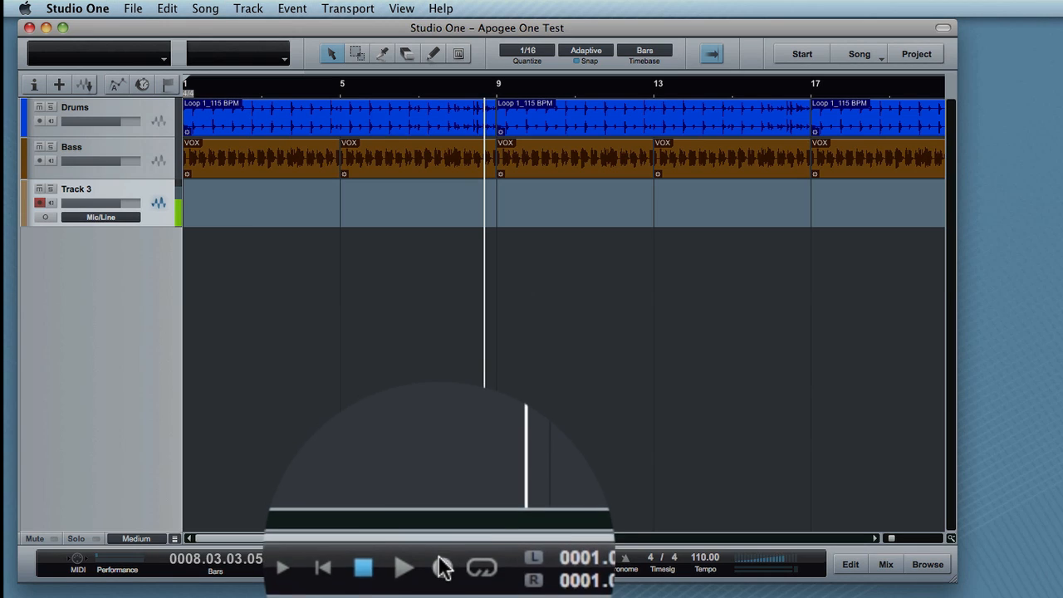
Record onto Track 3 while lowering the Drums and Bass track volumes, with Drums at -6.5 dB
{"action": "left_click", "coordinate": [442, 567]}
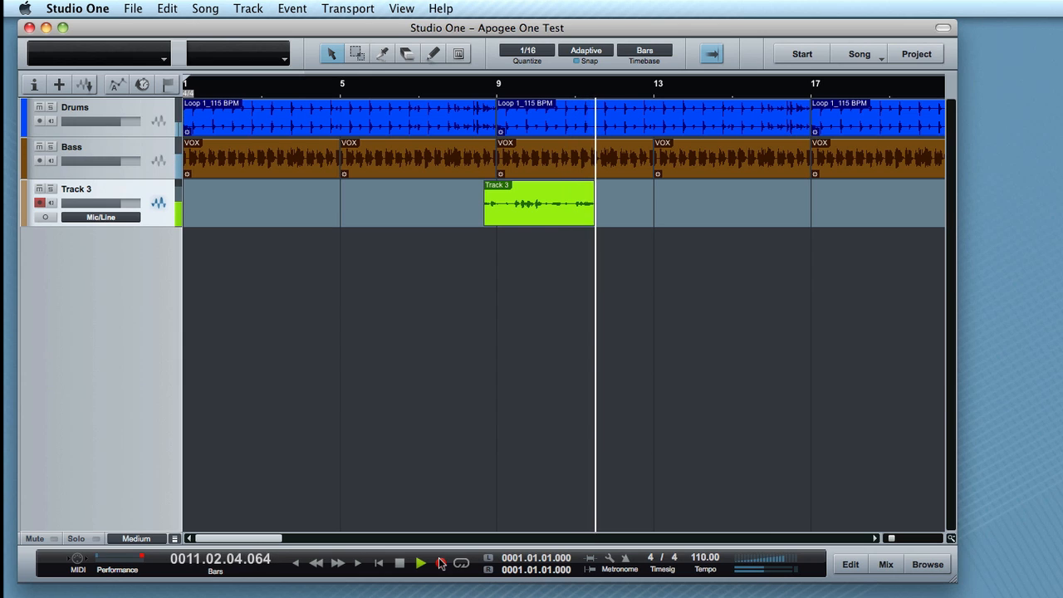
{"action": "mouse_move", "coordinate": [116, 122]}
{"action": "left_mouse_down"}
{"action": "mouse_move", "coordinate": [85, 125]}
{"action": "mouse_move", "coordinate": [111, 124]}
{"action": "left_mouse_up"}
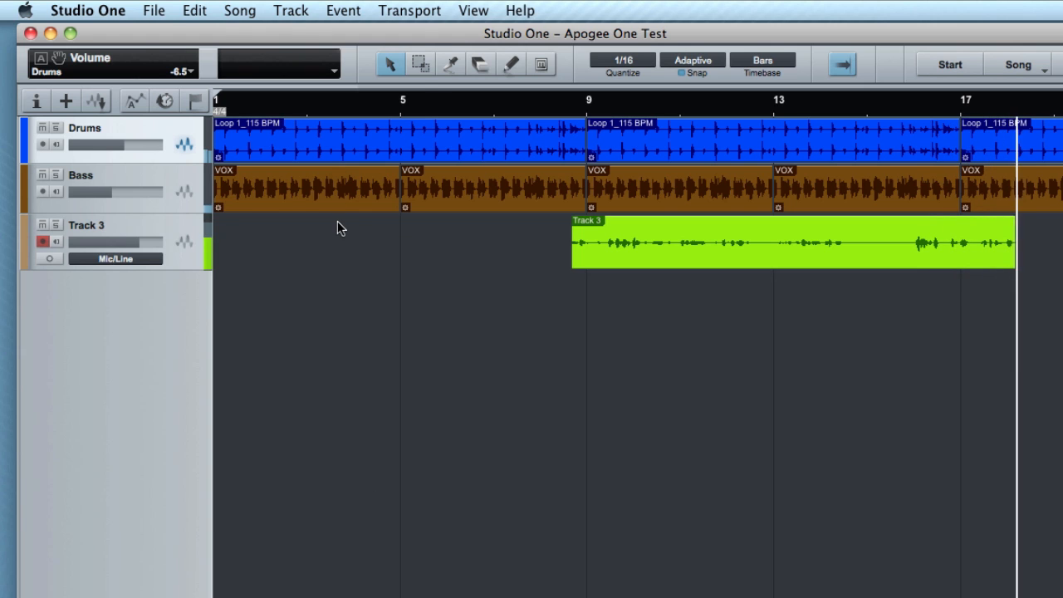
Open the Maestro Mixer during recording and check the From Software and Input 1 faders at 0 dB, briefly muting Input 1
{"action": "left_click", "coordinate": [235, 10]}
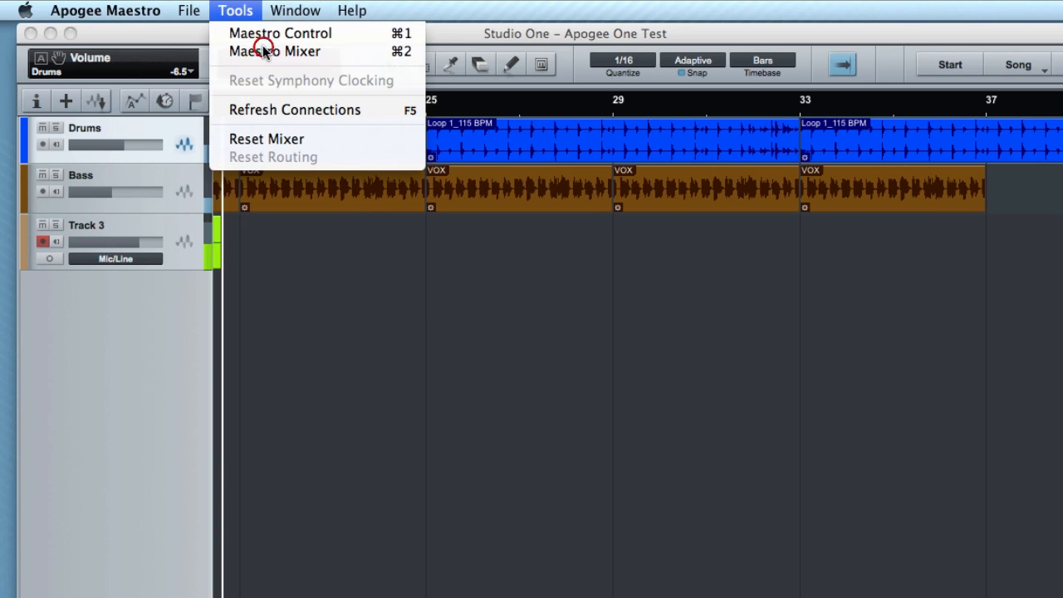
{"action": "left_click", "coordinate": [263, 45]}
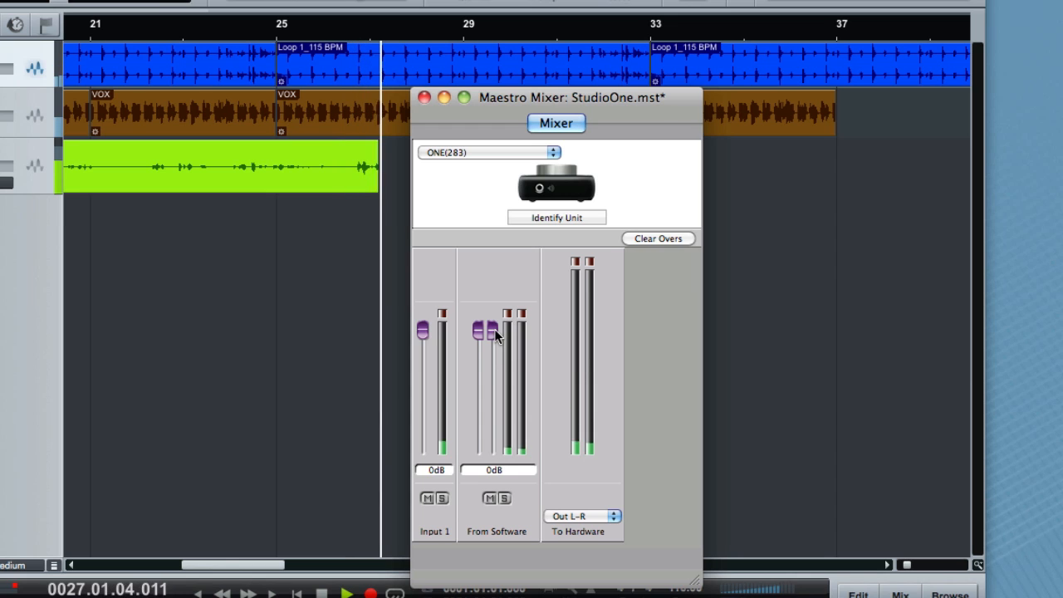
{"action": "mouse_move", "coordinate": [493, 332]}
{"action": "left_mouse_down"}
{"action": "mouse_move", "coordinate": [496, 451]}
{"action": "mouse_move", "coordinate": [490, 329]}
{"action": "left_mouse_up"}
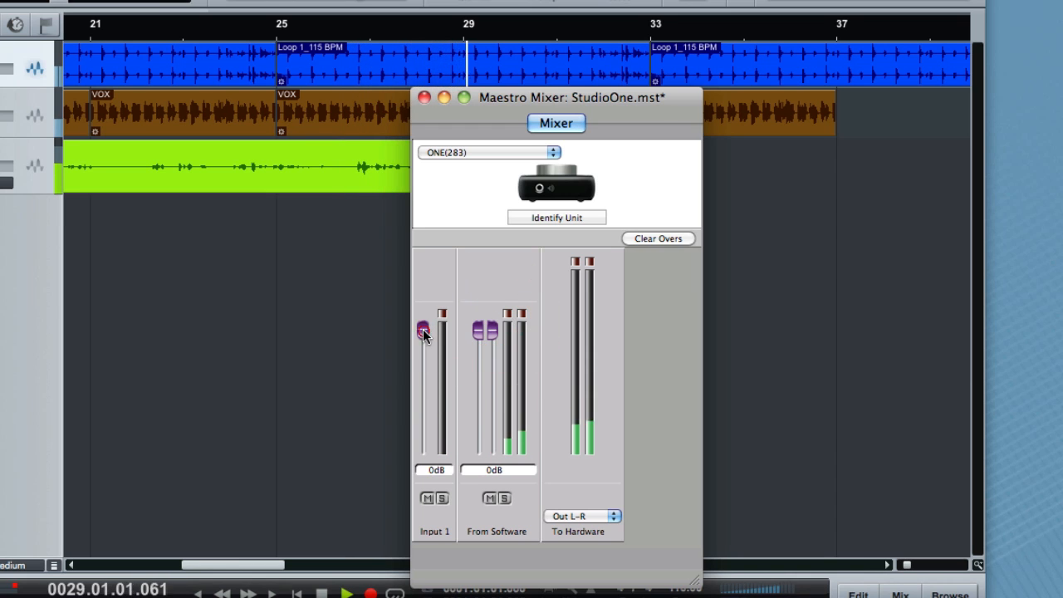
{"action": "mouse_move", "coordinate": [422, 332]}
{"action": "left_mouse_down"}
{"action": "mouse_move", "coordinate": [423, 422]}
{"action": "mouse_move", "coordinate": [422, 329]}
{"action": "left_mouse_up"}
{"action": "left_click", "coordinate": [429, 498]}
{"action": "left_click", "coordinate": [429, 498]}
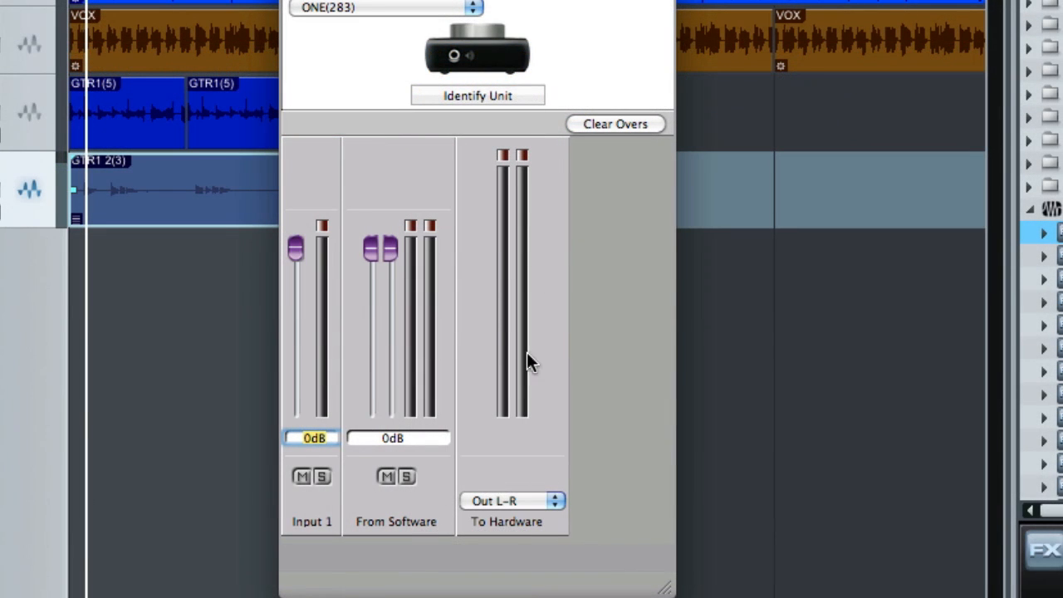
Set the mixer's To Hardware output to None, and restore it to Out L-R
{"action": "left_click", "coordinate": [505, 502]}
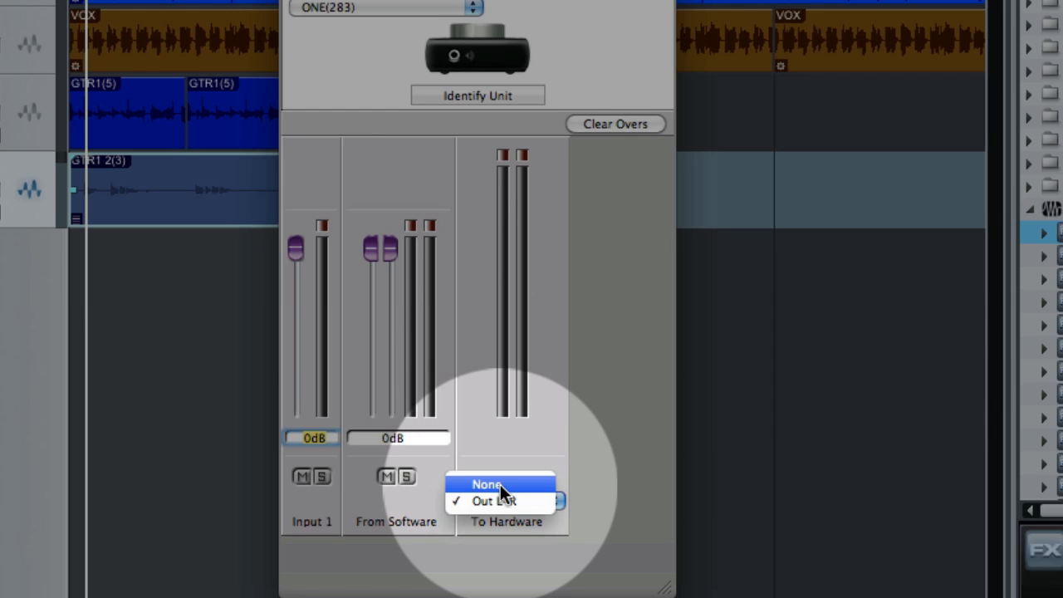
{"action": "left_click", "coordinate": [500, 484]}
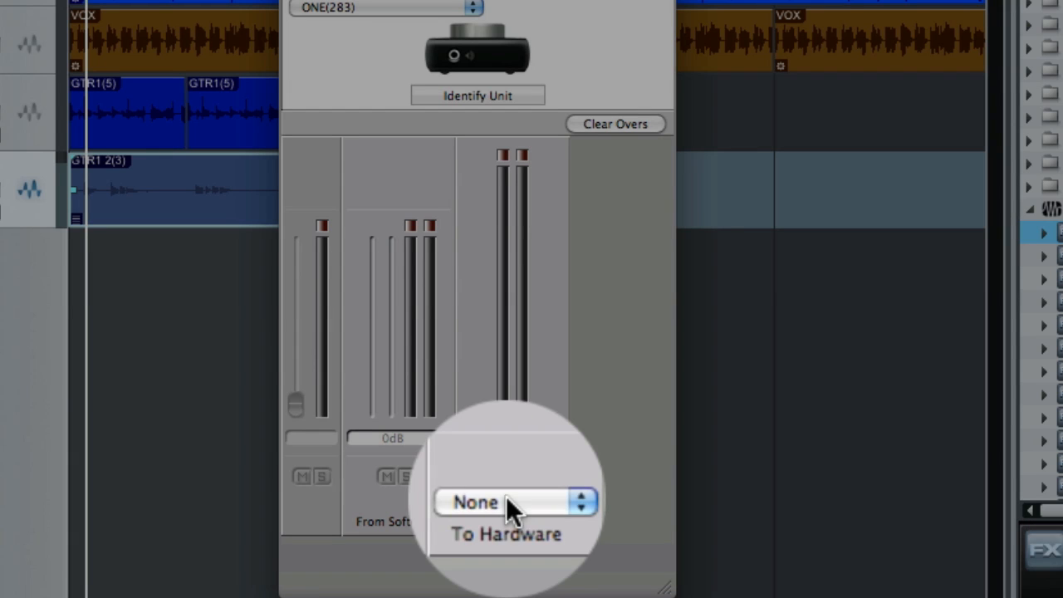
{"action": "left_click", "coordinate": [505, 501]}
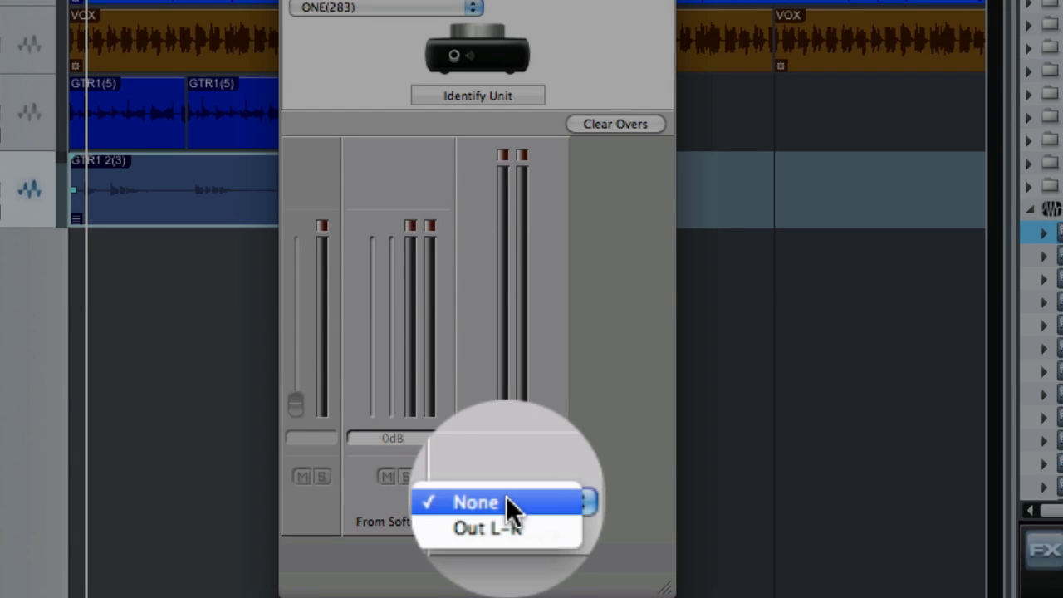
{"action": "left_click", "coordinate": [510, 519]}
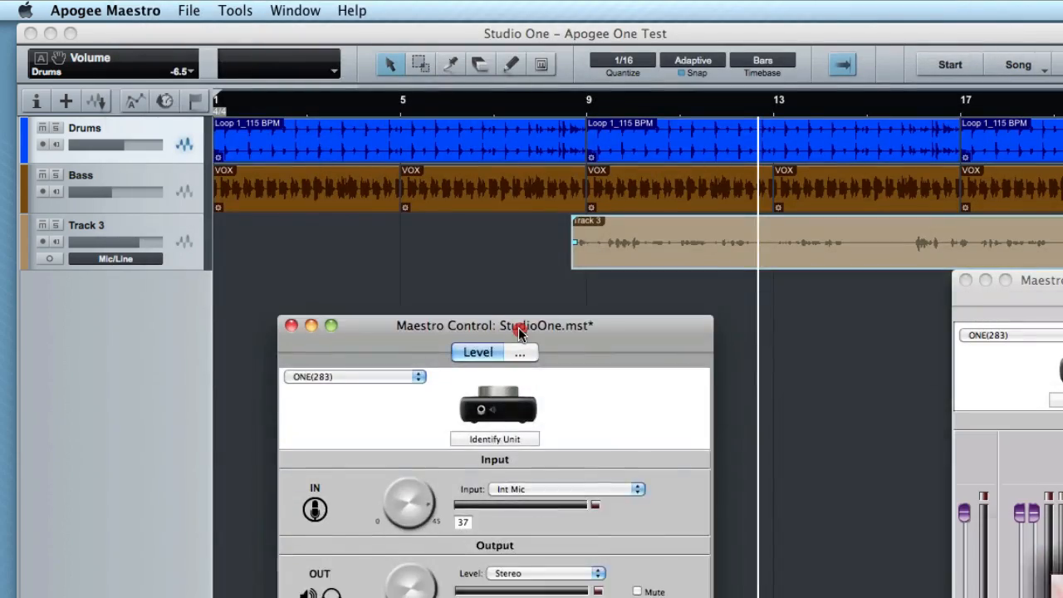
Set the ONE's input to Inst in Maestro Control with its clip indicator cleared, and close both Maestro windows
{"action": "left_click_drag", "start_coordinate": [520, 327], "coordinate": [521, 266]}
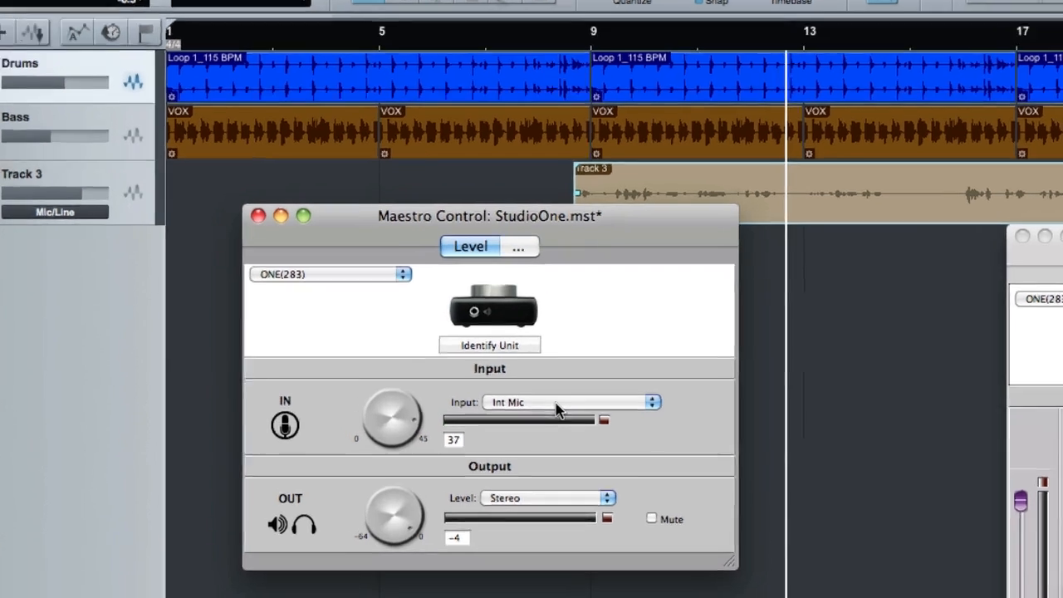
{"action": "left_click", "coordinate": [559, 426]}
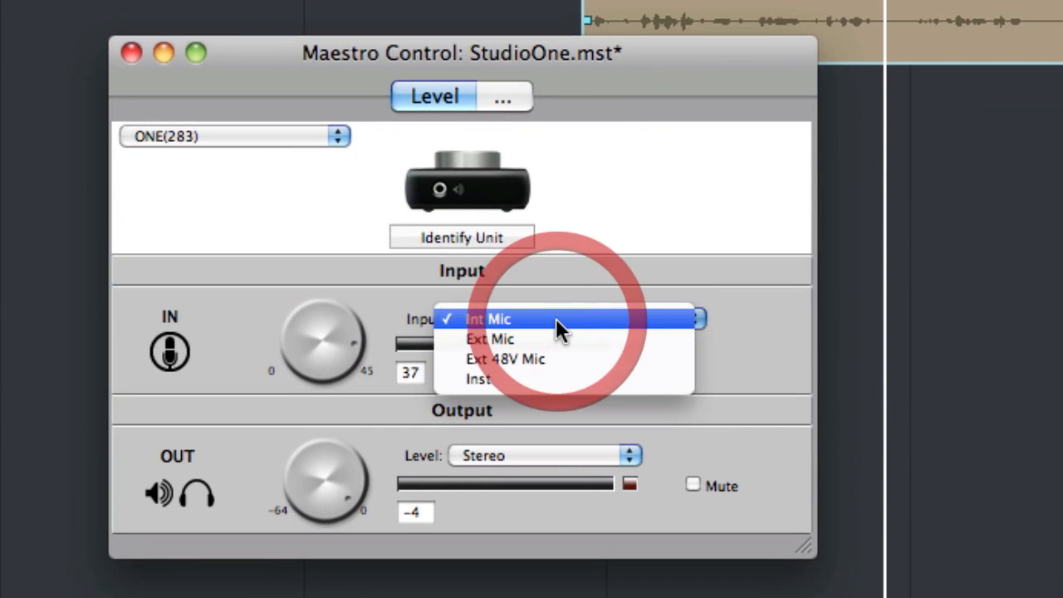
{"action": "left_click", "coordinate": [557, 379]}
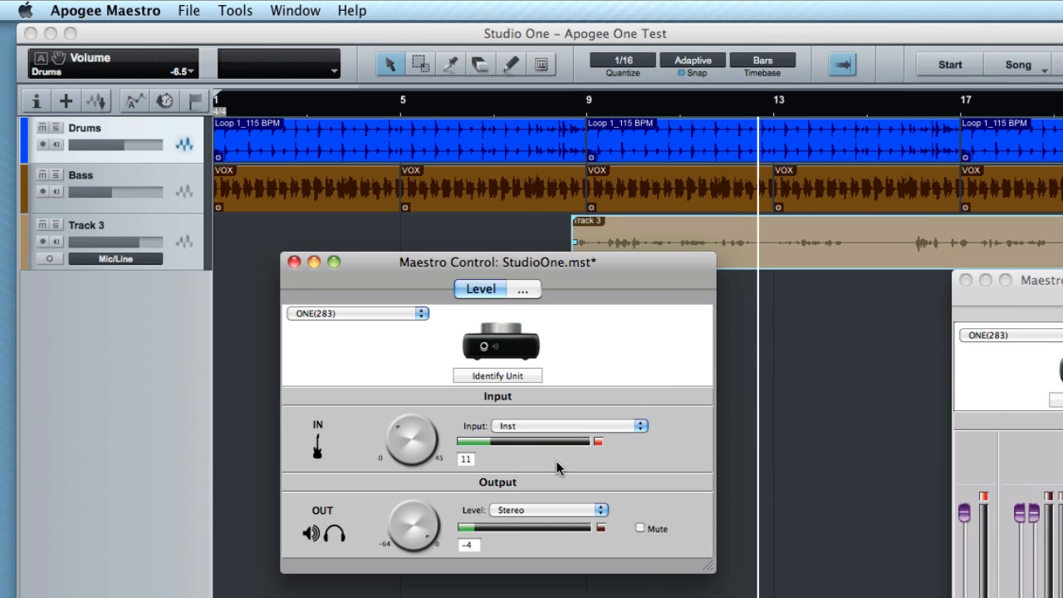
{"action": "left_click", "coordinate": [598, 443]}
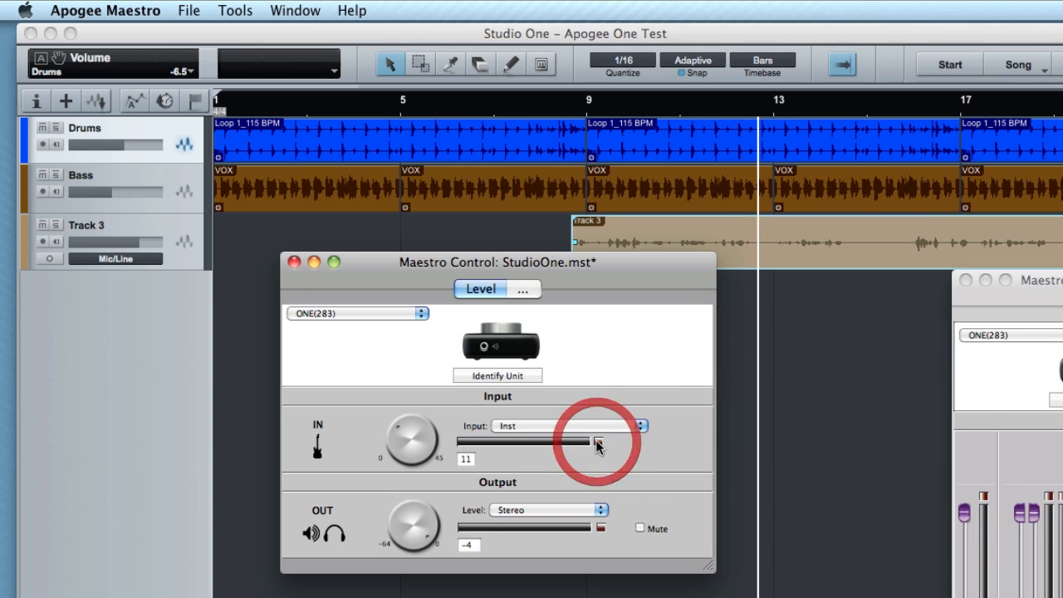
{"action": "left_click", "coordinate": [293, 263]}
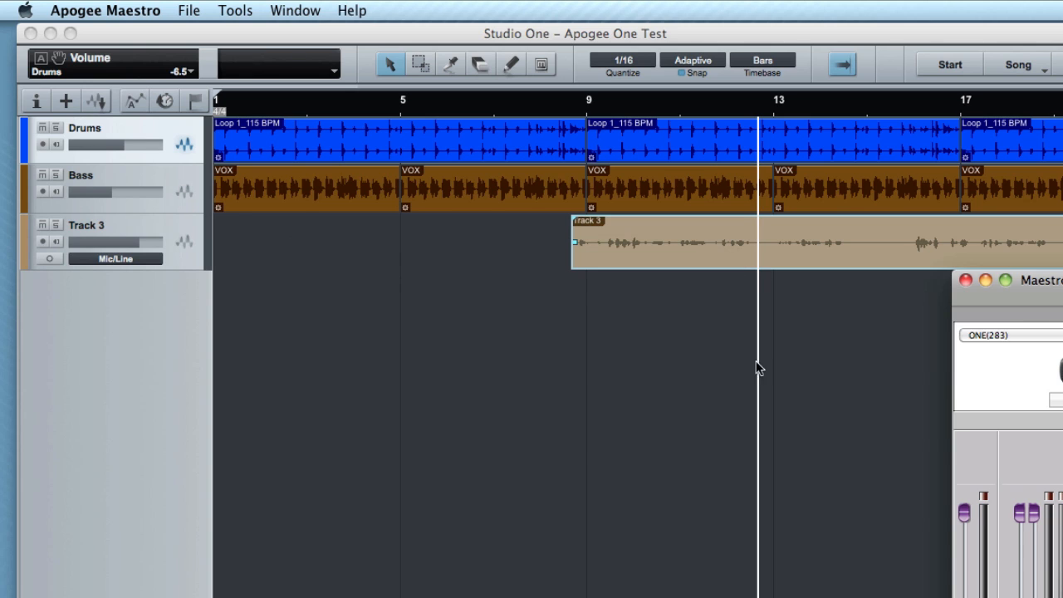
{"action": "left_click", "coordinate": [964, 280]}
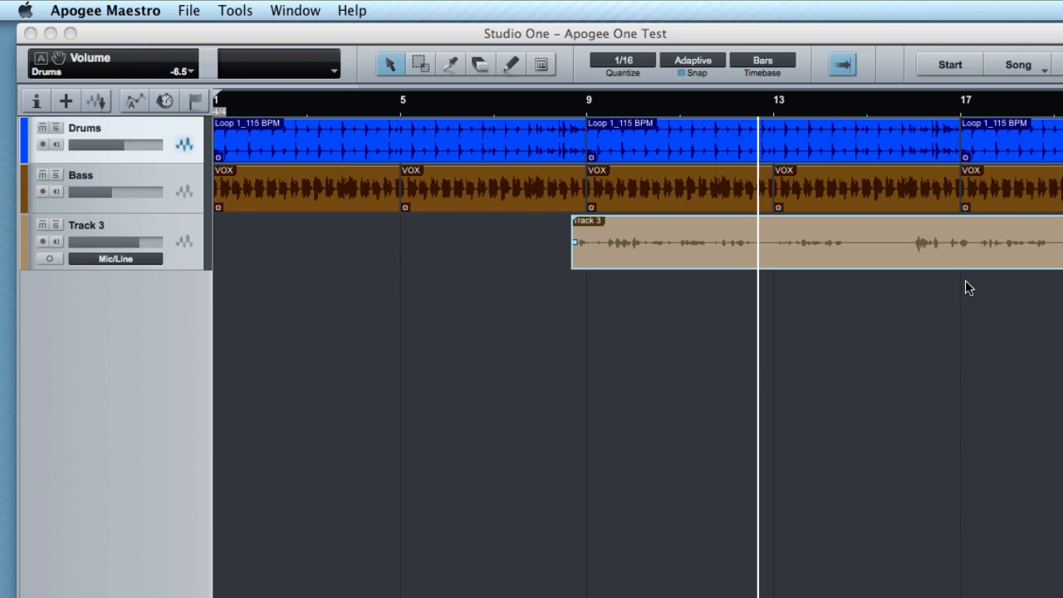
Add a mono audio track below Track 3 in Studio One and name it GTR1
{"action": "right_click", "coordinate": [87, 353]}
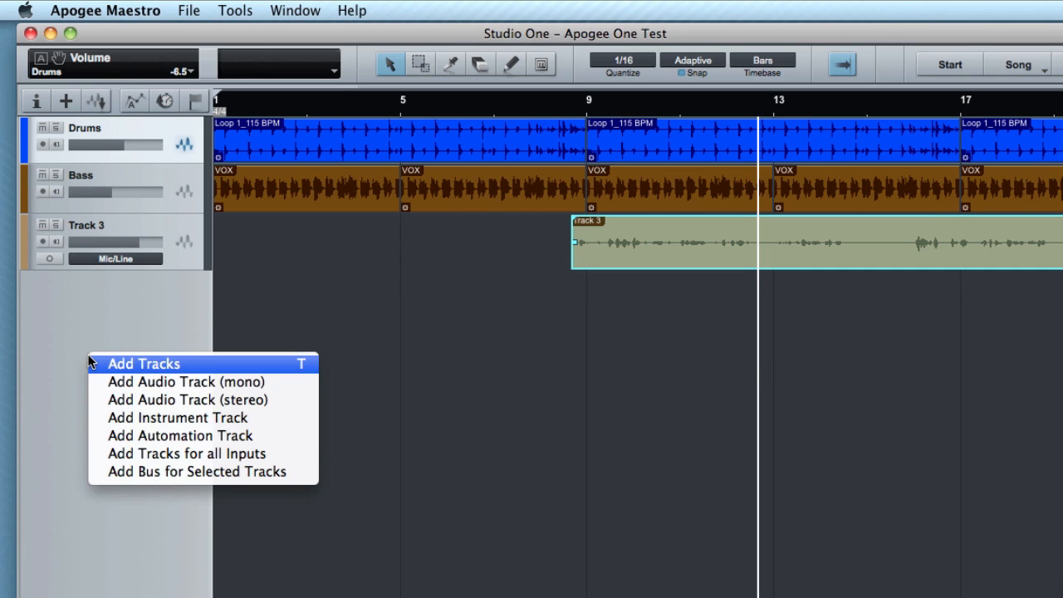
{"action": "left_click", "coordinate": [196, 387]}
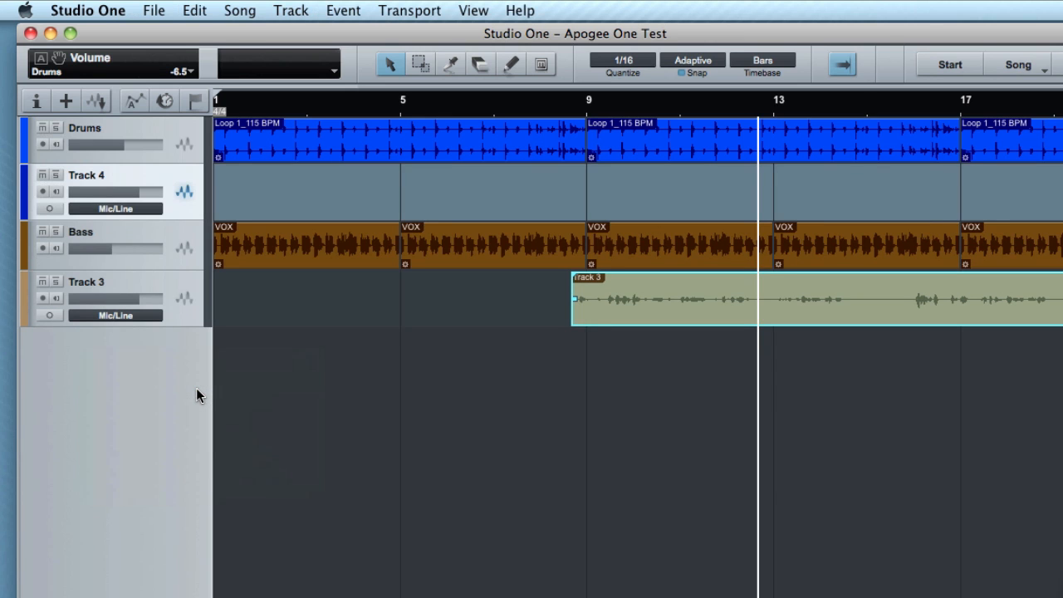
{"action": "left_click_drag", "start_coordinate": [126, 172], "coordinate": [125, 359]}
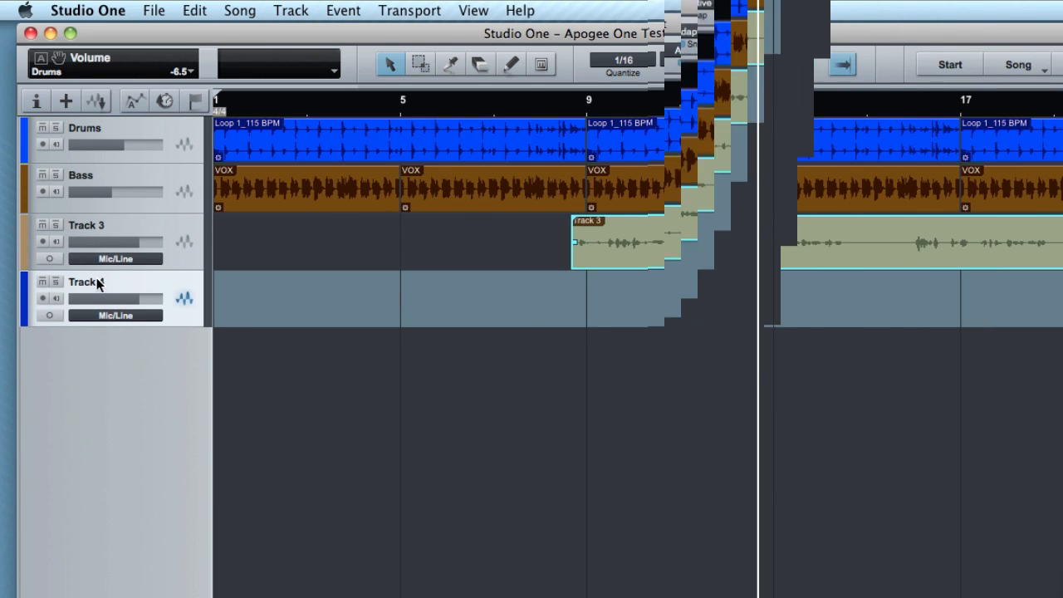
{"action": "double_click", "coordinate": [96, 282]}
{"action": "type", "text": "GTR1"}
{"action": "key", "text": "Return"}
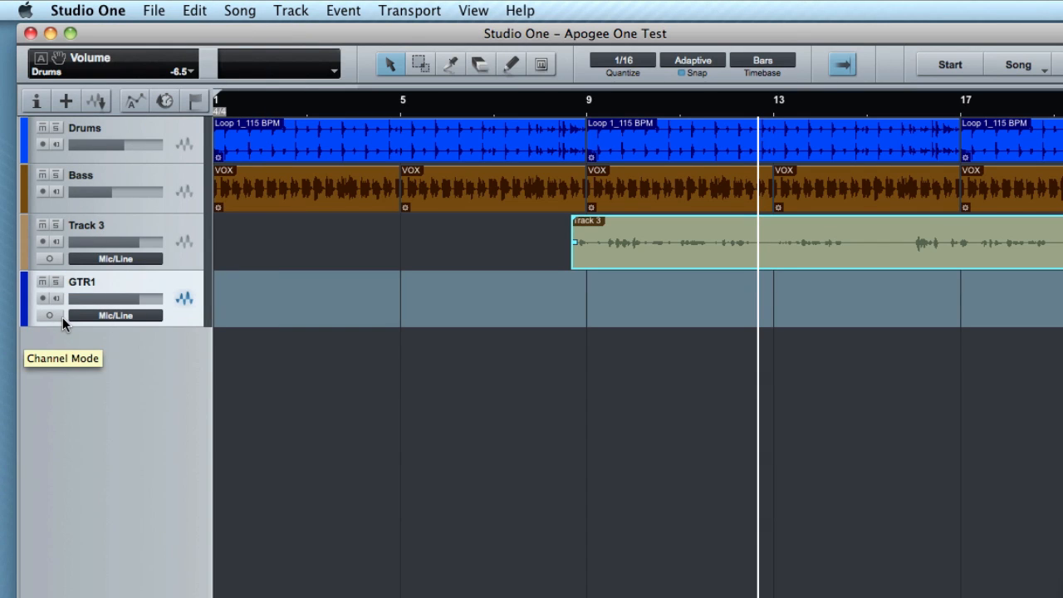
Arm the GTR1 track and record a guitar take starting in bar 12
{"action": "left_click", "coordinate": [42, 298]}
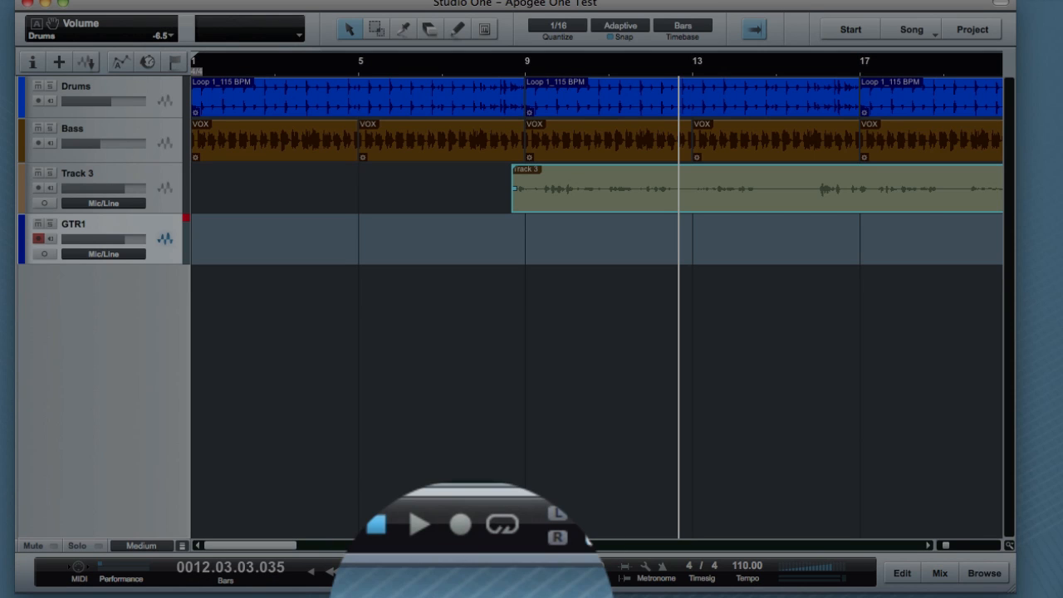
{"action": "key", "text": "KP_Multiply"}
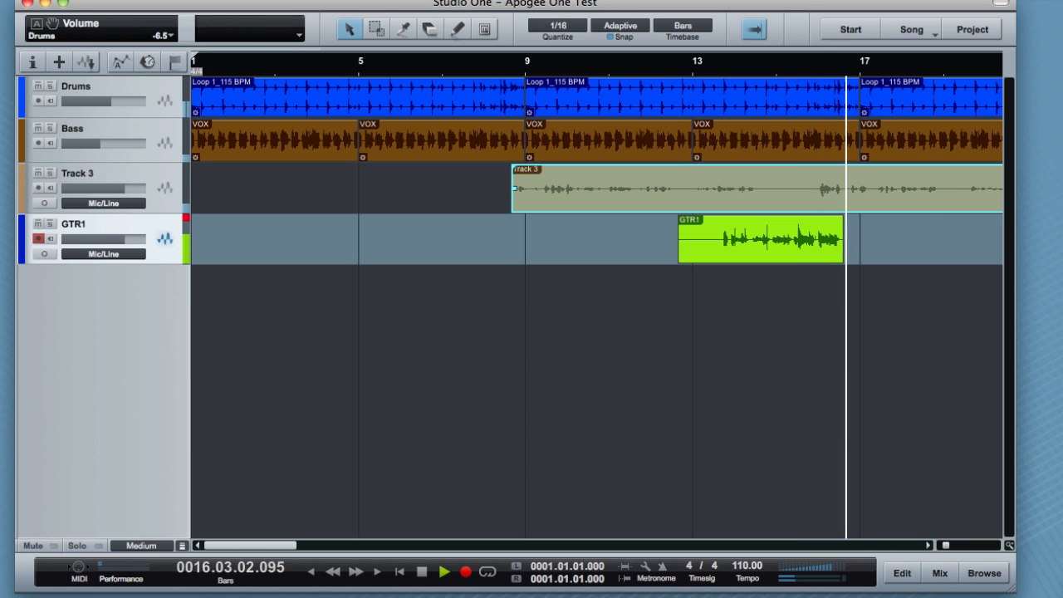
{"action": "key", "text": "space"}
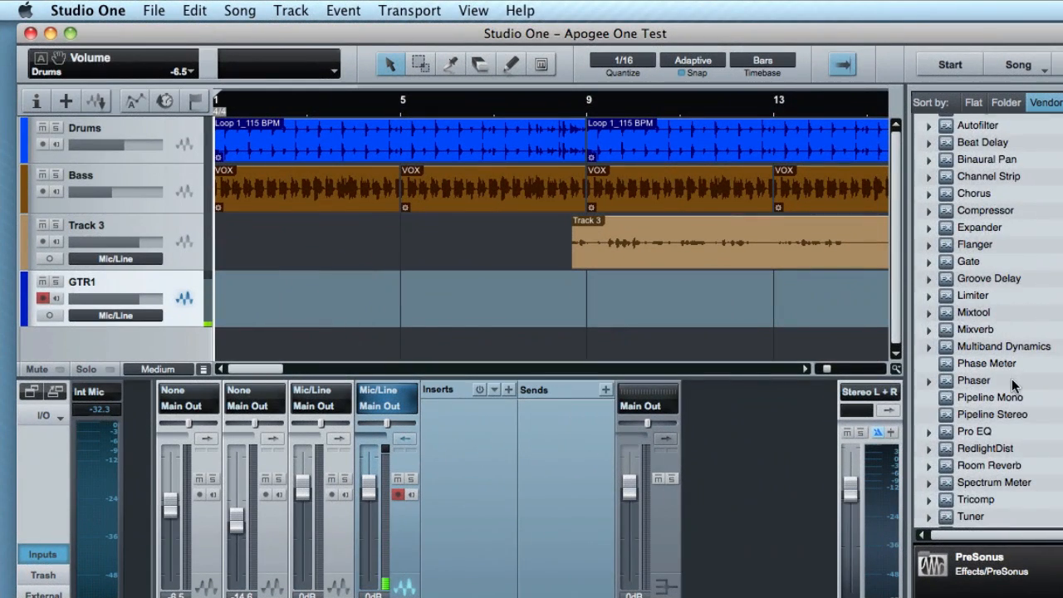
Add the PreSonus Tuner effect to the Int Mic input channel in the mix console
{"action": "scroll", "coordinate": [1012, 379], "scroll_direction": "down", "scroll_amount": 3}
{"action": "left_click", "coordinate": [929, 397]}
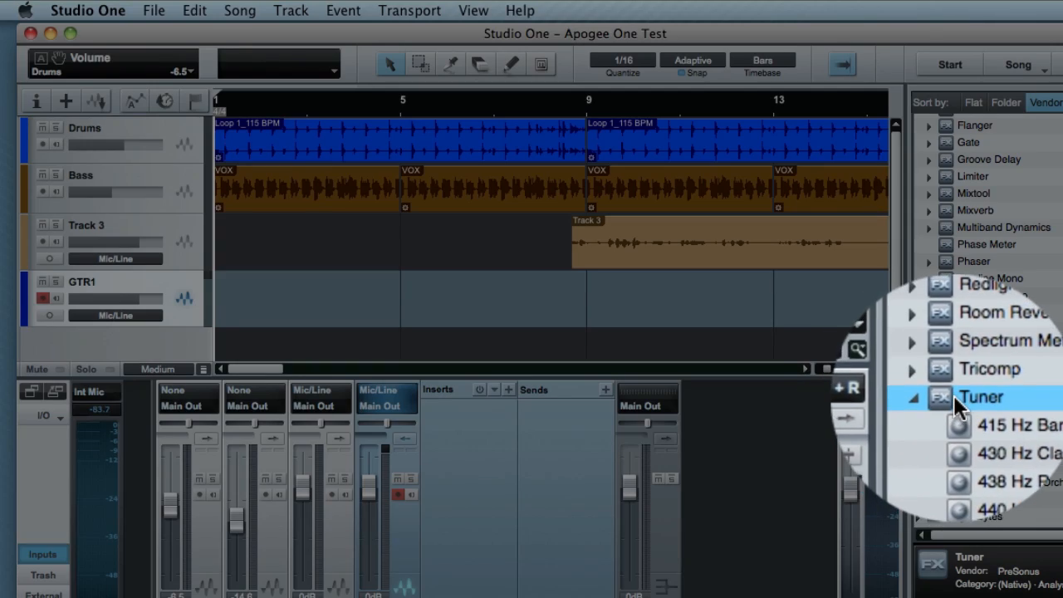
{"action": "left_click_drag", "start_coordinate": [953, 395], "coordinate": [112, 472]}
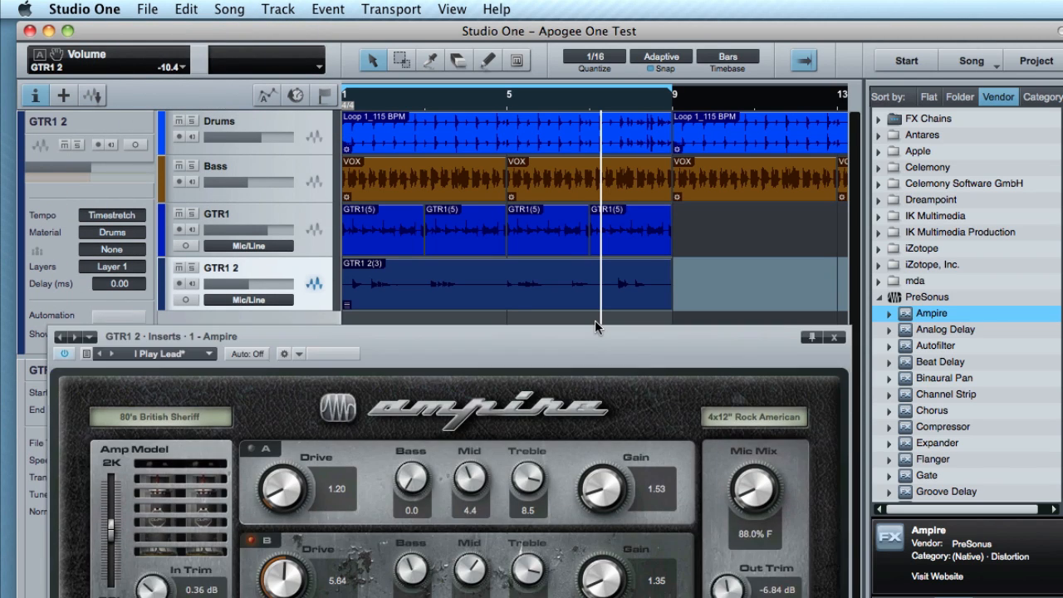
Move the Ampire window clear of the tracks and arm GTR1 2 for recording with software monitoring enabled
{"action": "left_click_drag", "start_coordinate": [594, 320], "coordinate": [664, 529]}
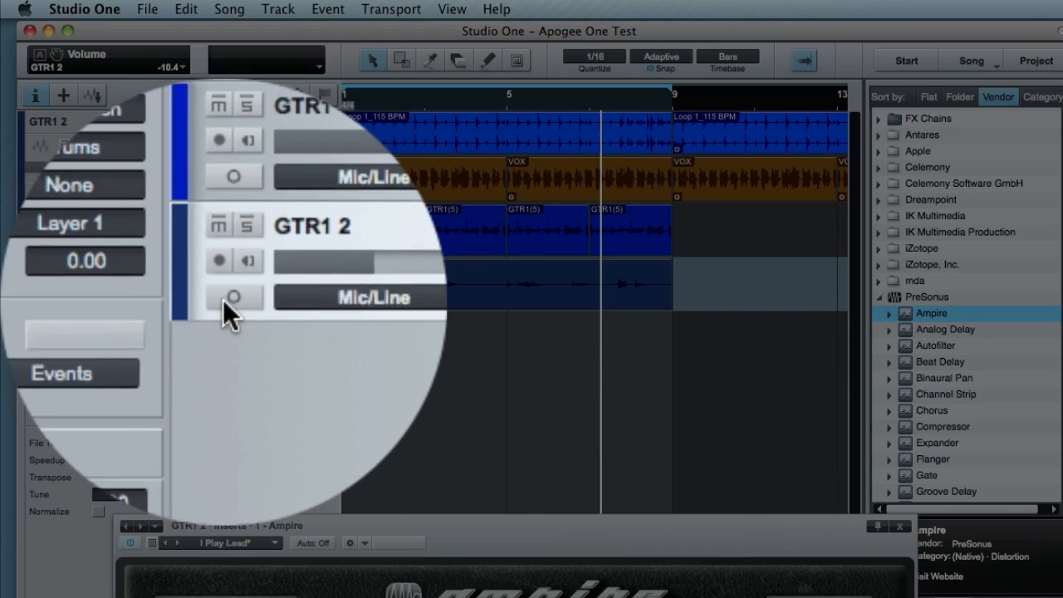
{"action": "left_click", "coordinate": [223, 282]}
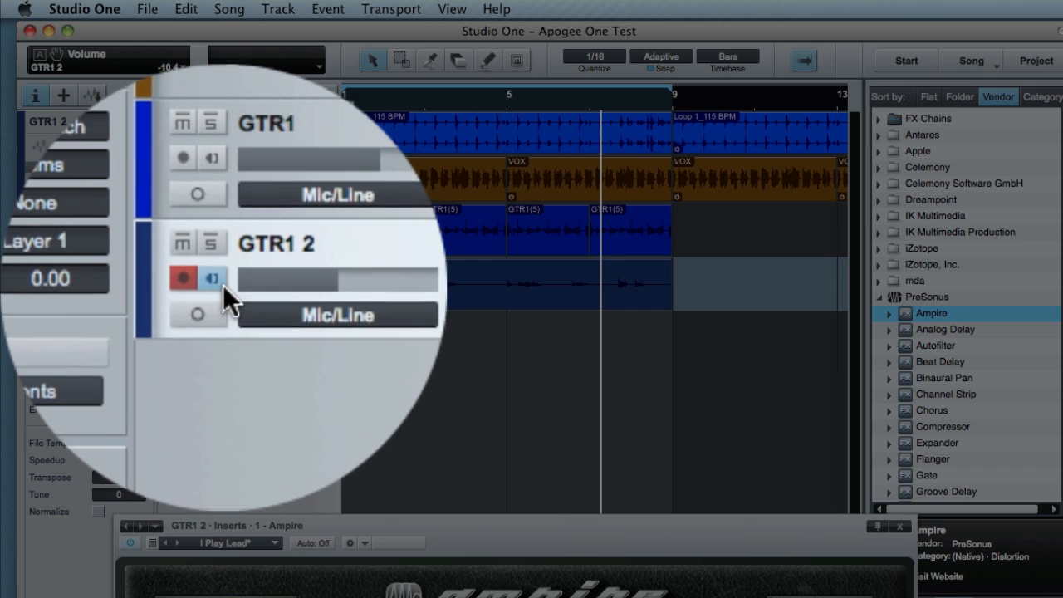
{"action": "left_click", "coordinate": [223, 284]}
{"action": "left_click", "coordinate": [223, 284]}
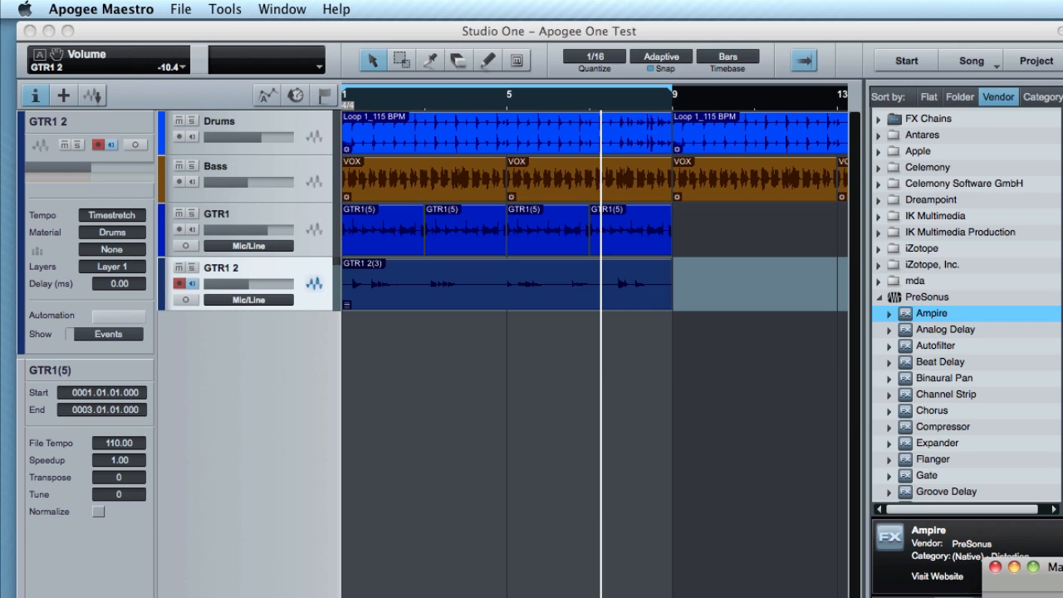
Mute Input 1 in the Maestro Mixer and move the mixer window clear of the tracks
{"action": "left_click_drag", "start_coordinate": [1050, 567], "coordinate": [435, 124]}
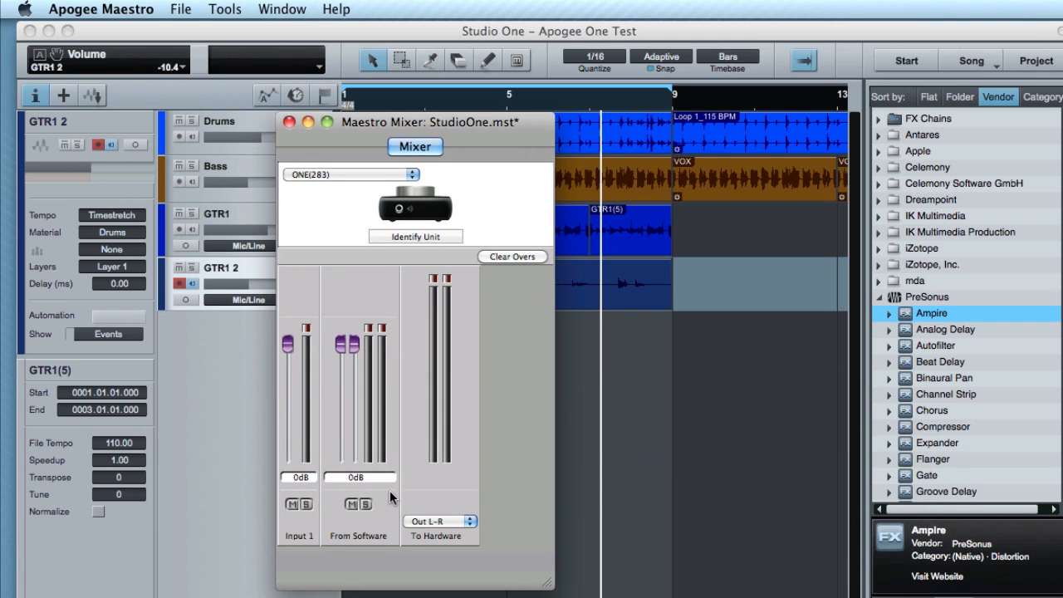
{"action": "left_click", "coordinate": [291, 504]}
{"action": "left_click_drag", "start_coordinate": [451, 133], "coordinate": [552, 423]}
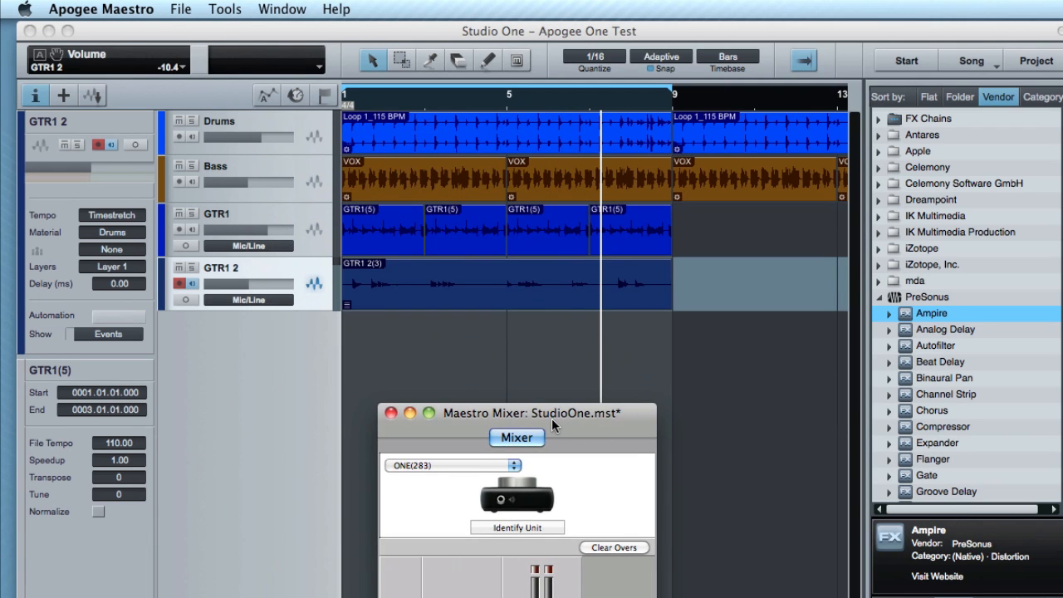
Play the song in Studio One and show the mix console after closing the Ampire window
{"action": "left_click", "coordinate": [521, 318]}
{"action": "key", "text": "space"}
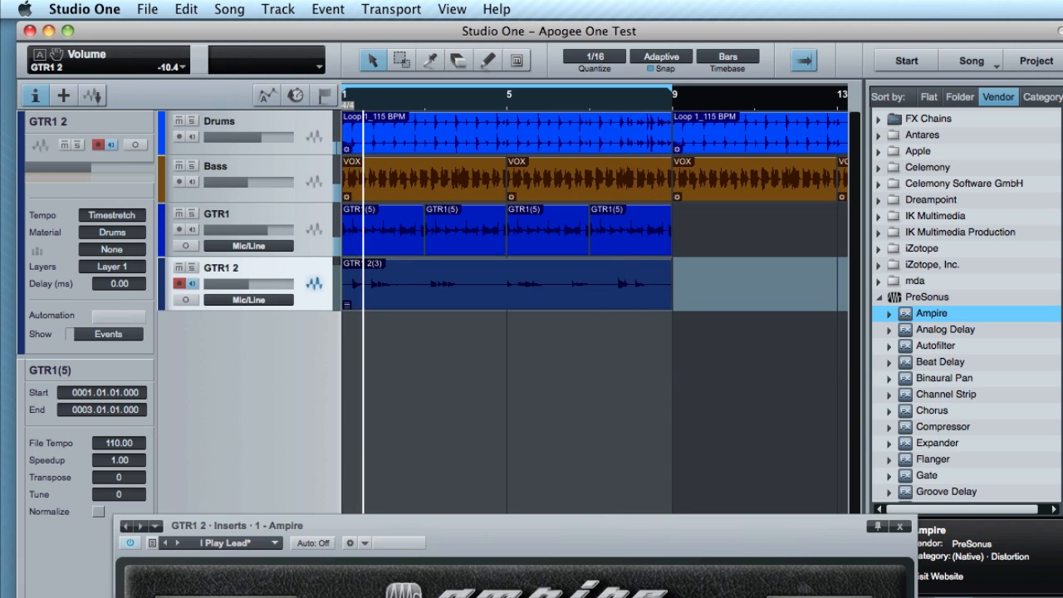
{"action": "left_click", "coordinate": [900, 525]}
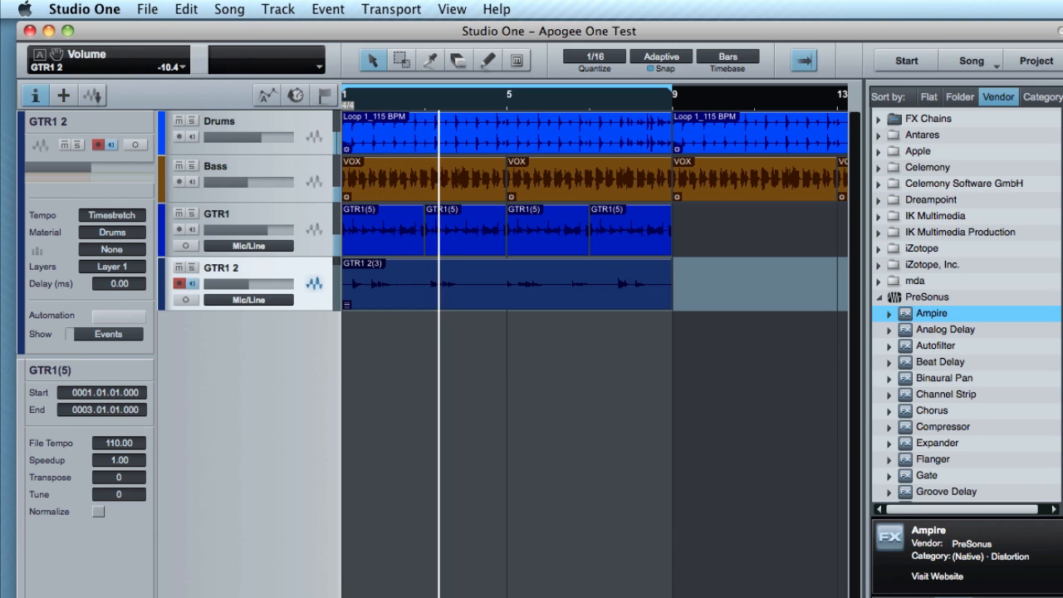
{"action": "key", "text": "F3"}
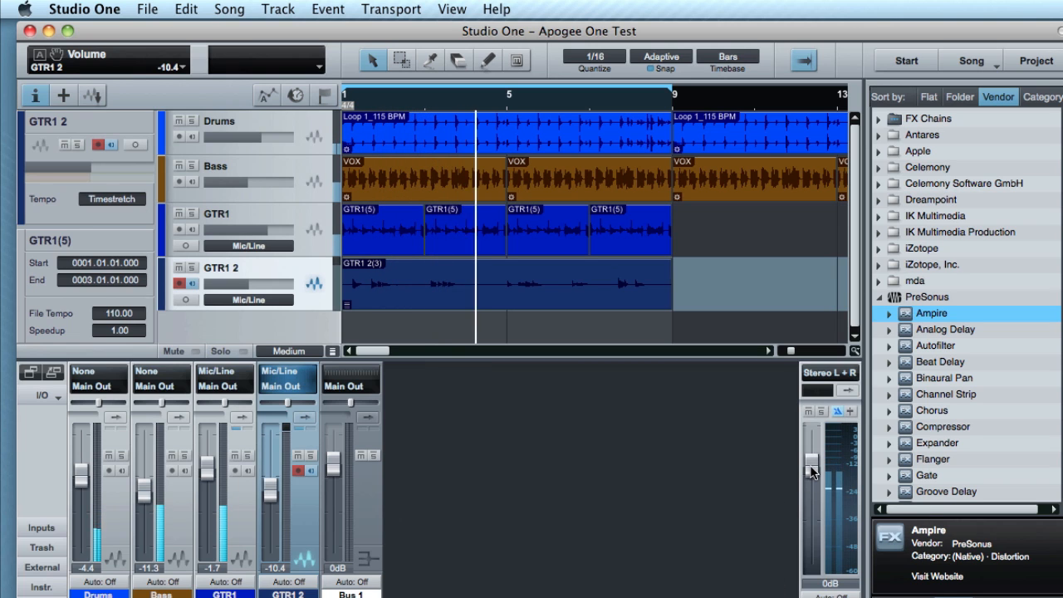